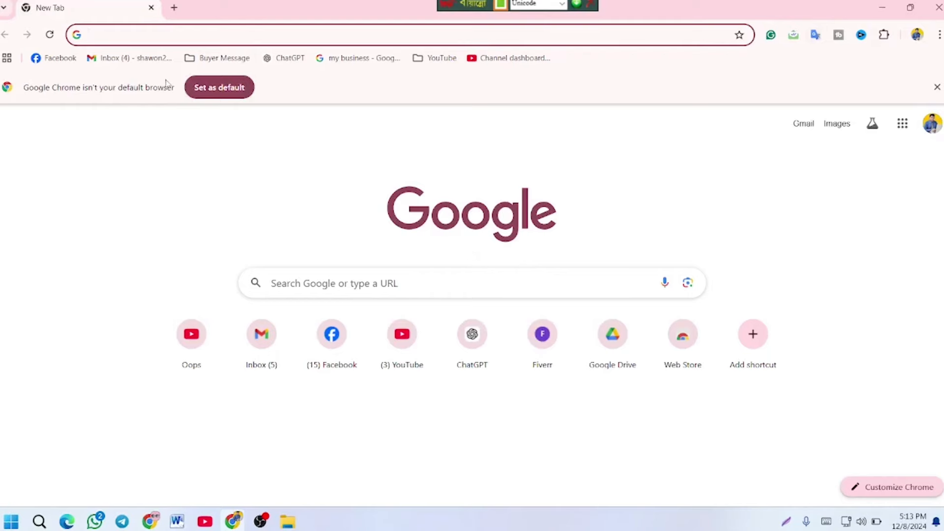
Open the bookmarked Facebook site in a new browser tab and switch to it.
right_click(50, 61)
click(74, 73)
key(ctrl+Tab)
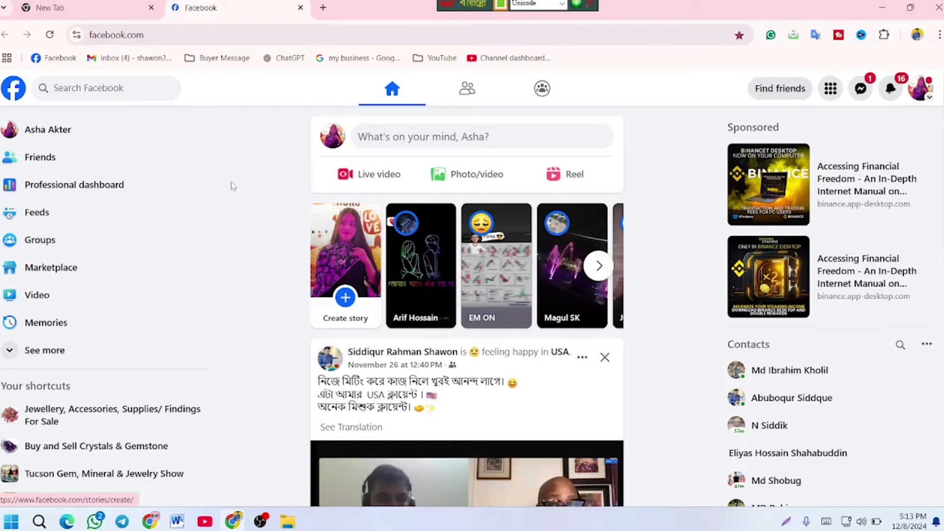
Expand the full list of Facebook shortcuts and open Ads Manager.
scroll(231, 194, down, 3)
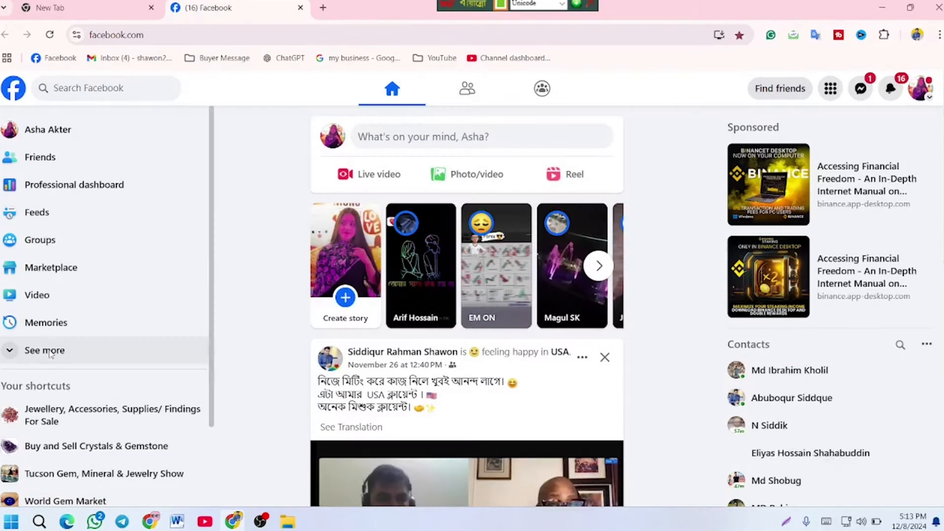
click(51, 352)
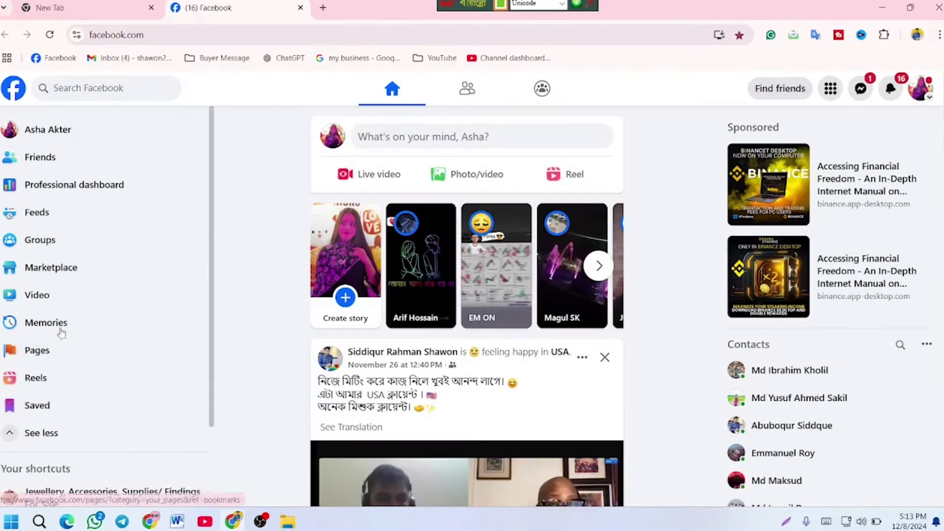
scroll(135, 222, down, 1)
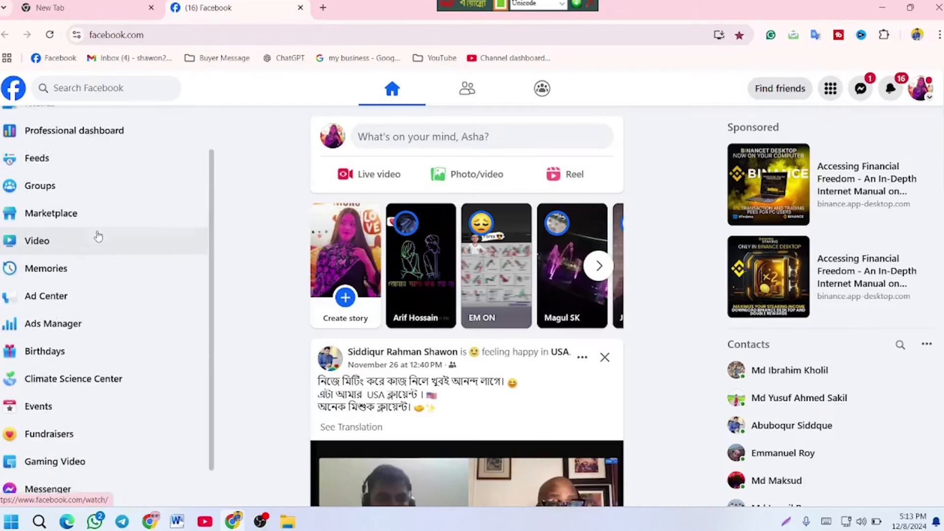
scroll(96, 236, up, 1)
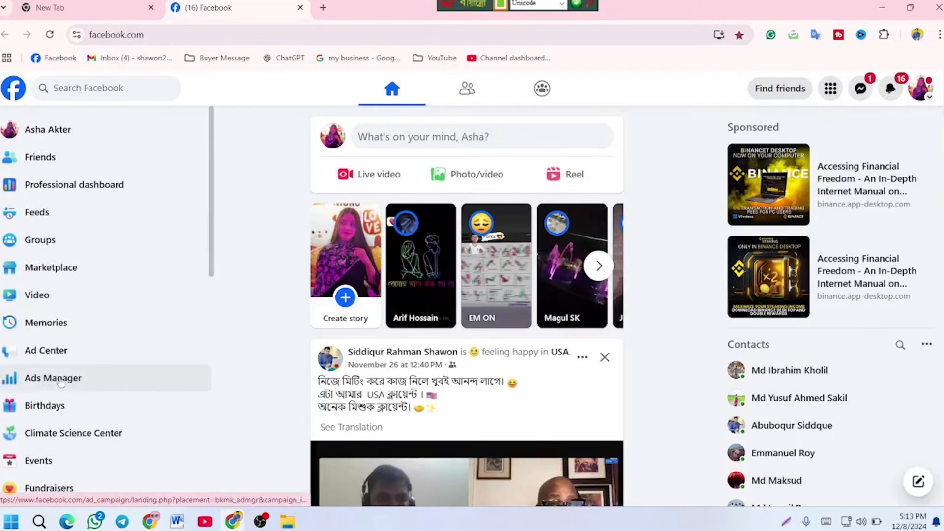
click(55, 378)
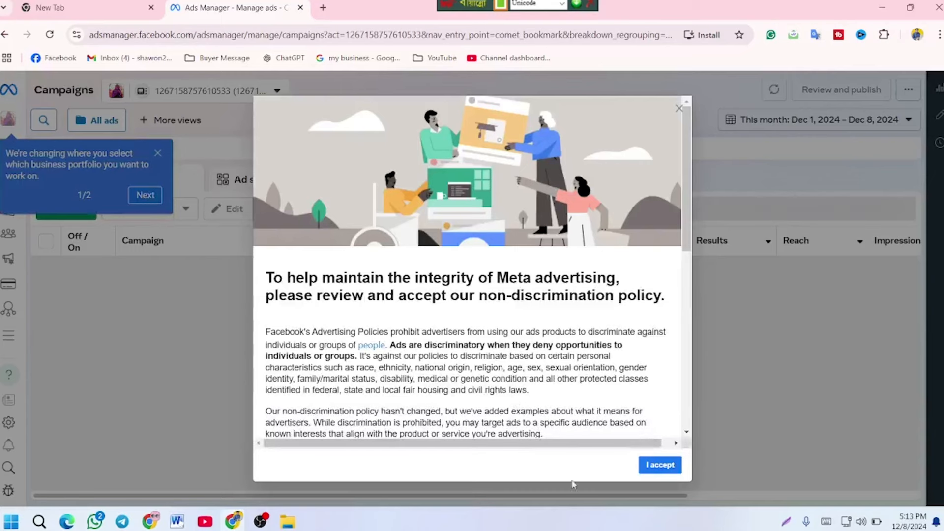
Accept Meta's non-discrimination policy and dismiss the payment method update and the business portfolio tip.
click(656, 467)
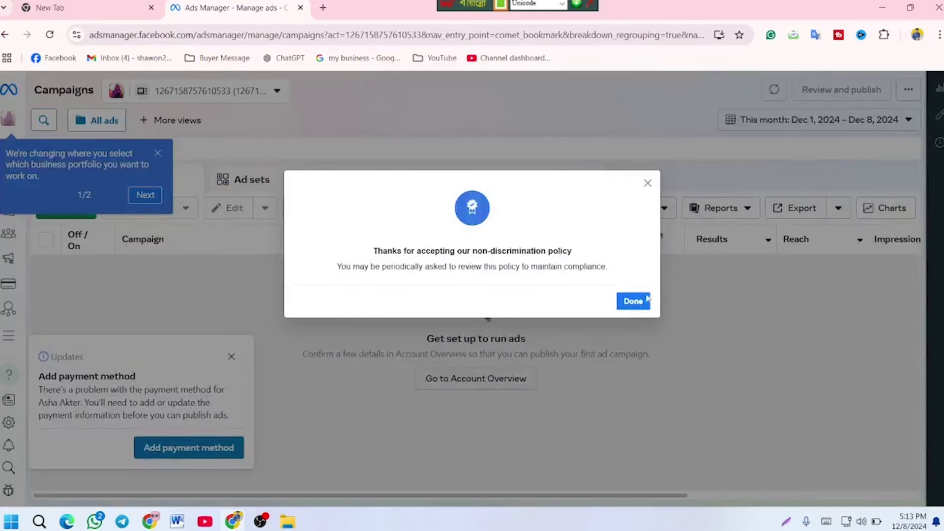
click(636, 303)
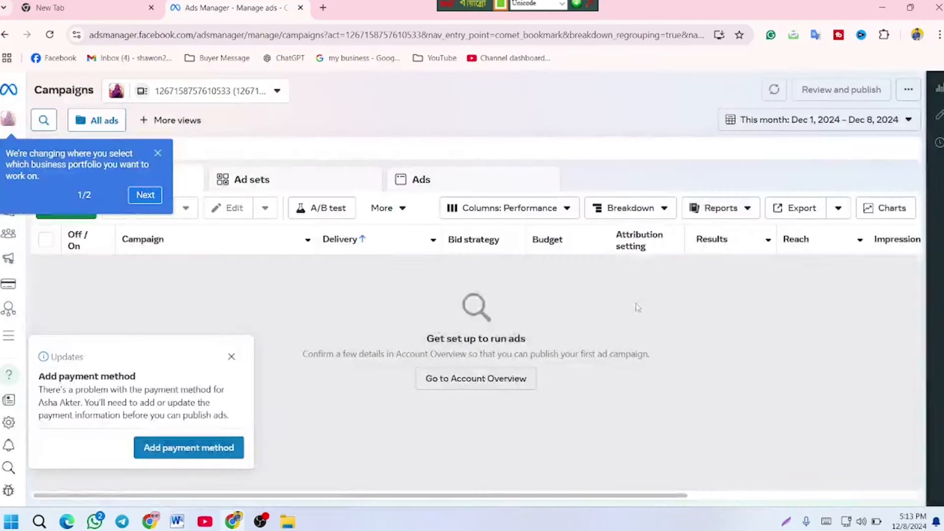
click(231, 356)
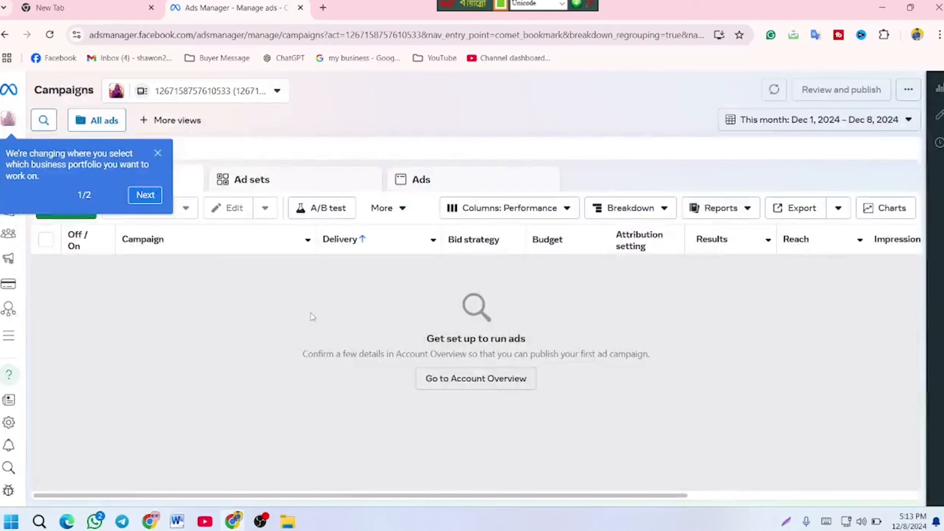
click(158, 154)
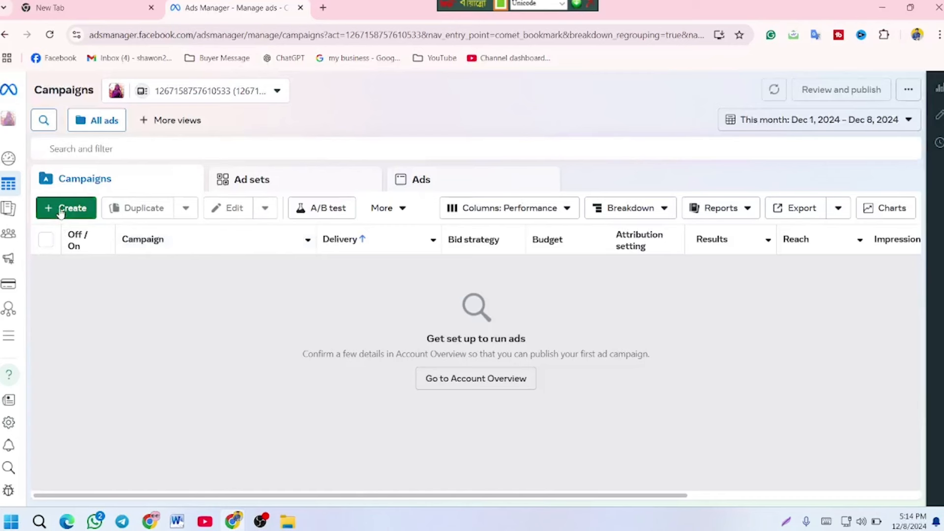
Start creating a new campaign and bring the full list of campaign objectives into view.
mouse_move(20, 189)
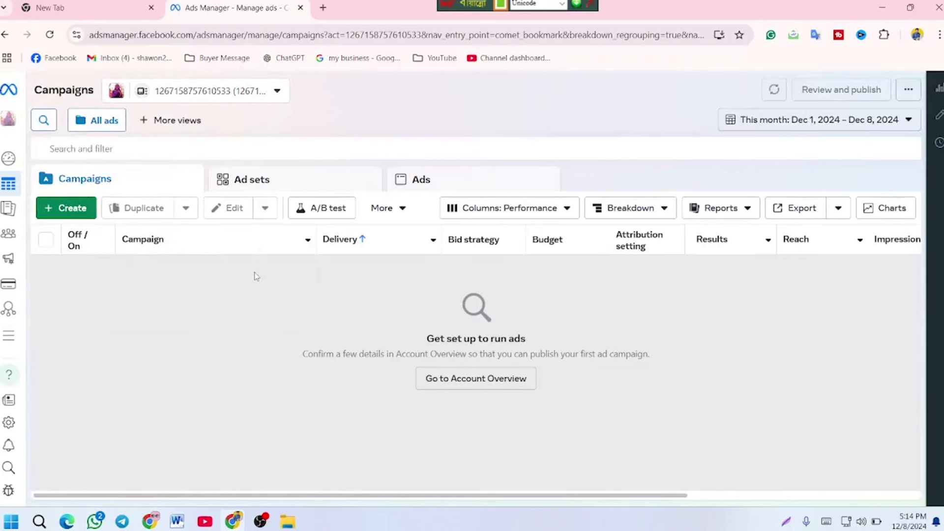
click(69, 212)
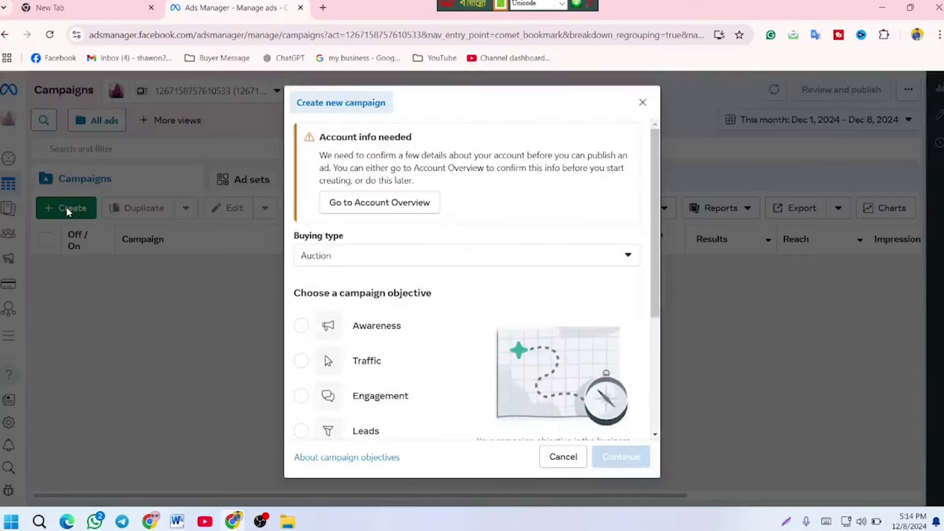
scroll(452, 301, down, 2)
scroll(452, 302, down, 3)
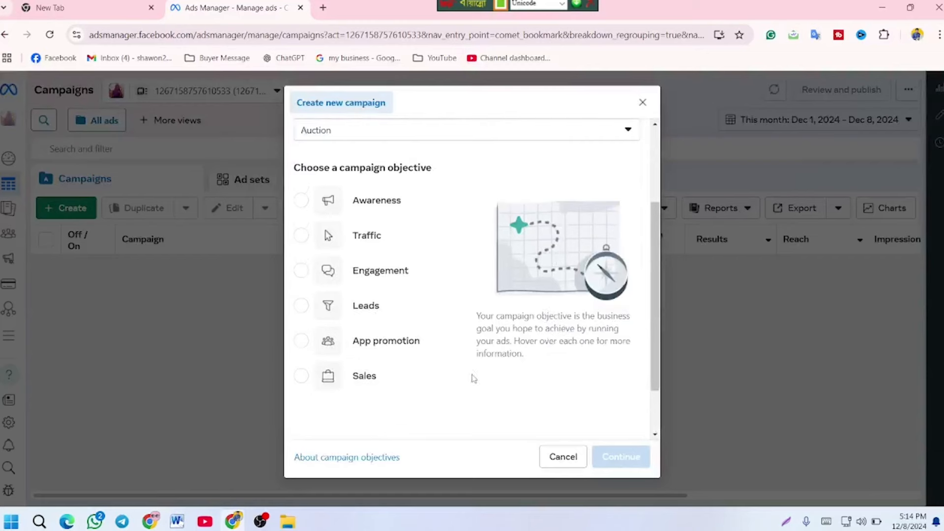
Capture the campaign creation dialog with the screenshot tool and frame the six objectives with a red rectangle.
click(786, 521)
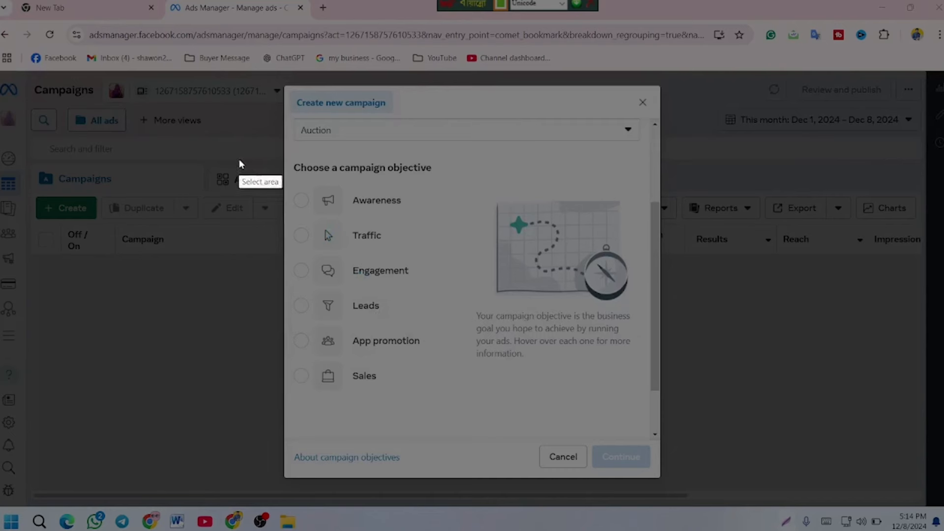
mouse_move(212, 115)
mouse_down()
mouse_move(370, 279)
mouse_move(673, 477)
mouse_up()
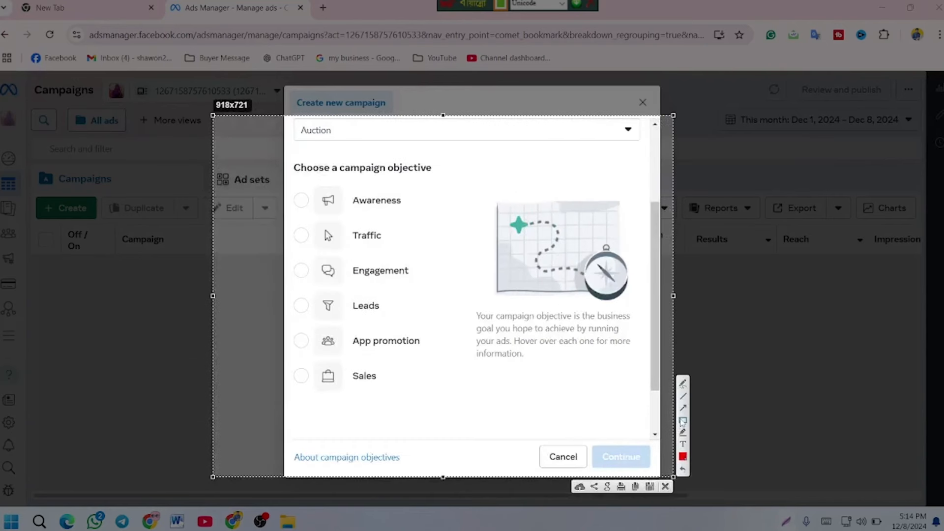
mouse_move(292, 178)
mouse_down()
mouse_move(401, 407)
mouse_move(426, 404)
mouse_up()
Draw red arrows to the Sales, Engagement, Awareness, Traffic and Leads objectives on the capture, and discard it.
click(683, 408)
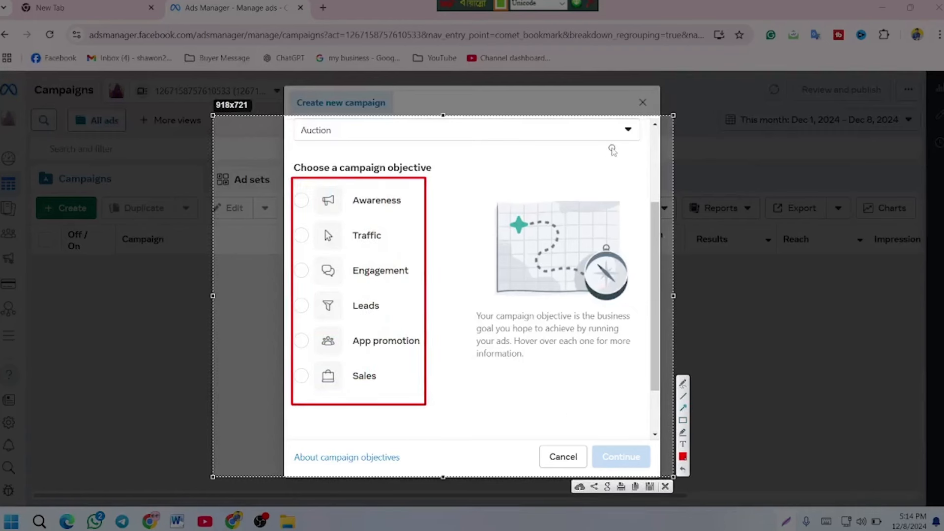
mouse_move(612, 147)
mouse_down()
mouse_move(466, 299)
mouse_move(378, 368)
mouse_up()
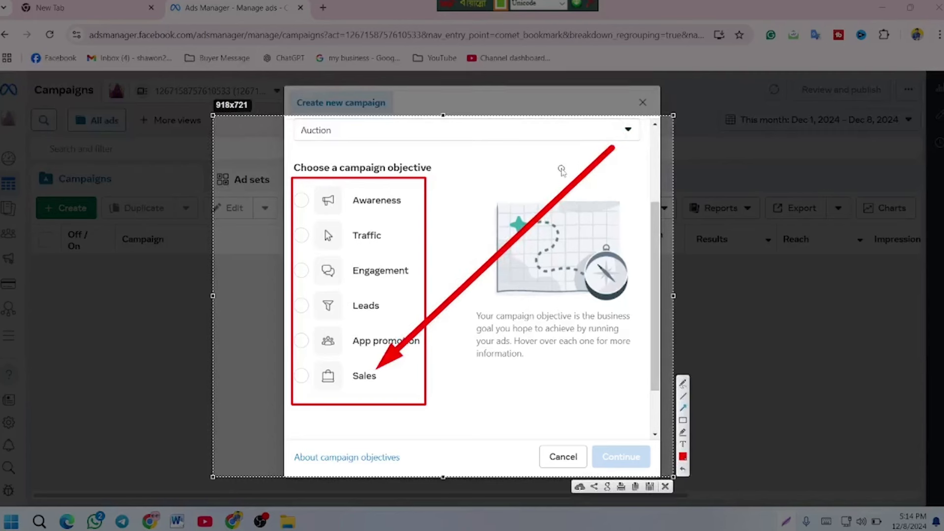
mouse_move(598, 125)
mouse_down()
mouse_move(445, 239)
mouse_move(383, 268)
mouse_up()
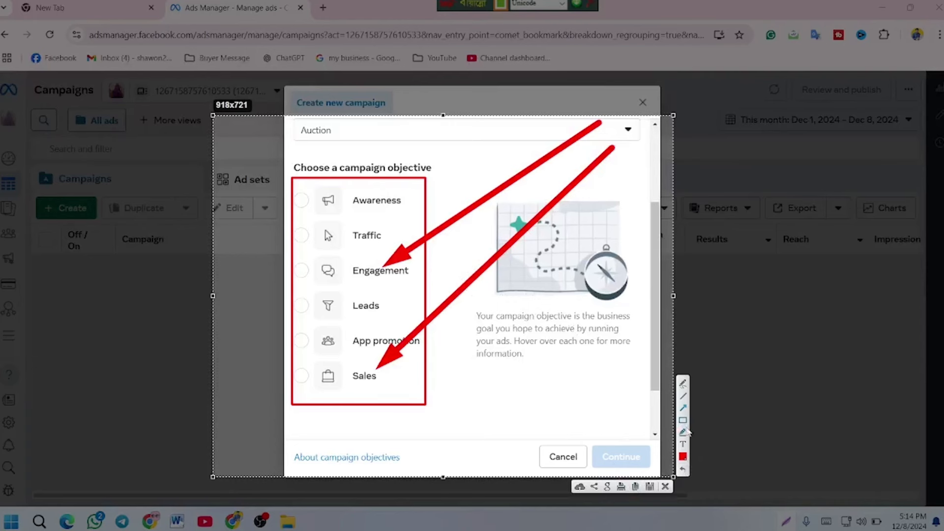
mouse_move(201, 352)
mouse_down()
mouse_move(266, 255)
mouse_move(340, 206)
mouse_up()
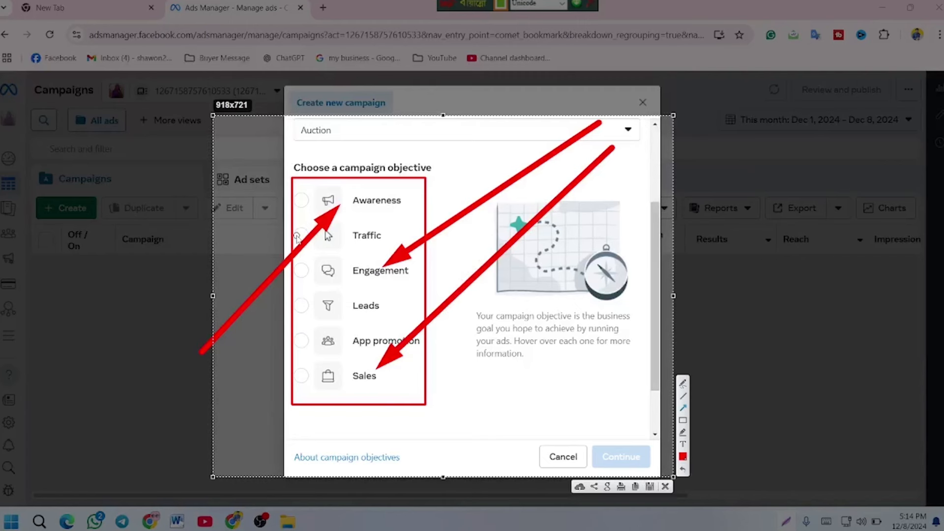
drag(193, 362, 329, 239)
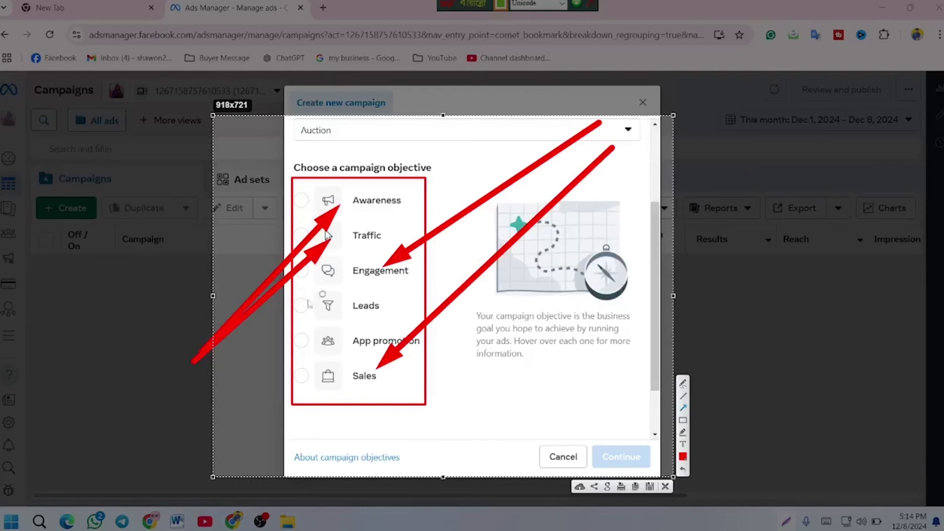
drag(182, 388, 331, 278)
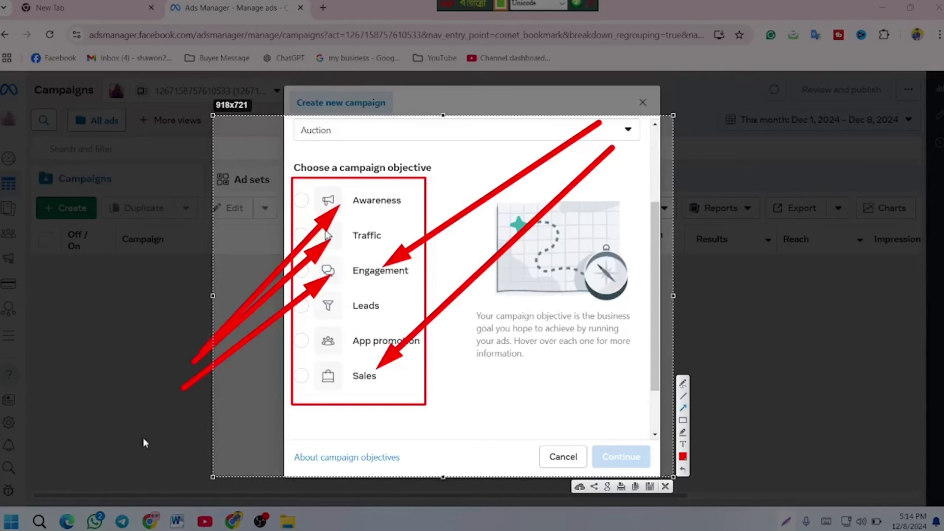
mouse_move(183, 433)
mouse_down()
mouse_move(317, 337)
mouse_move(322, 310)
mouse_up()
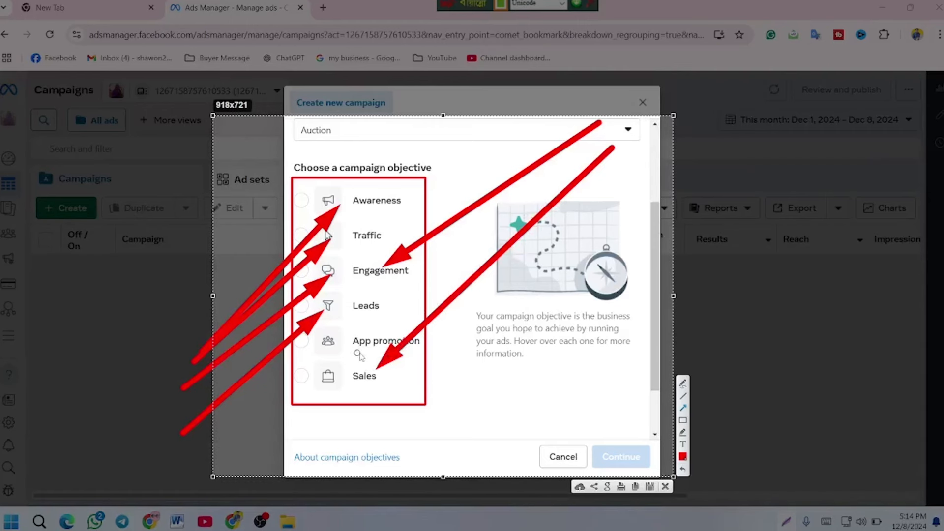
drag(214, 432, 299, 381)
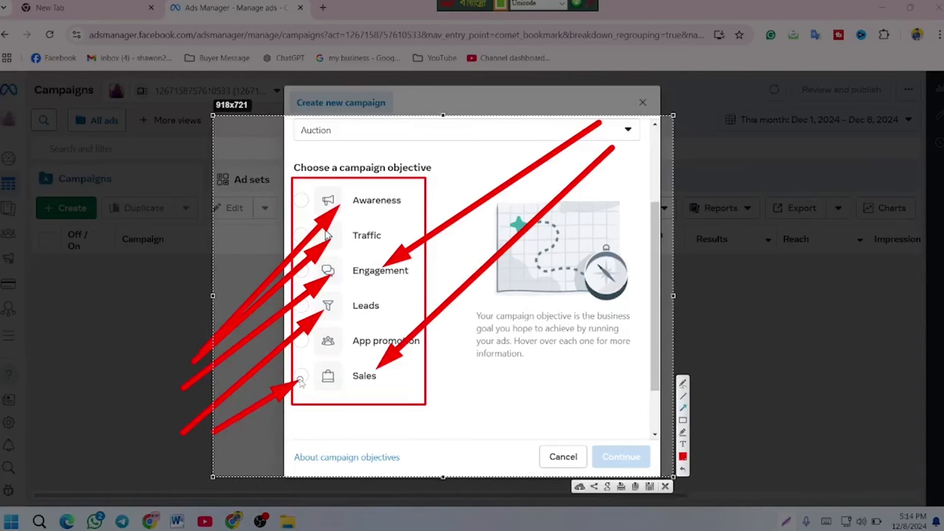
click(665, 487)
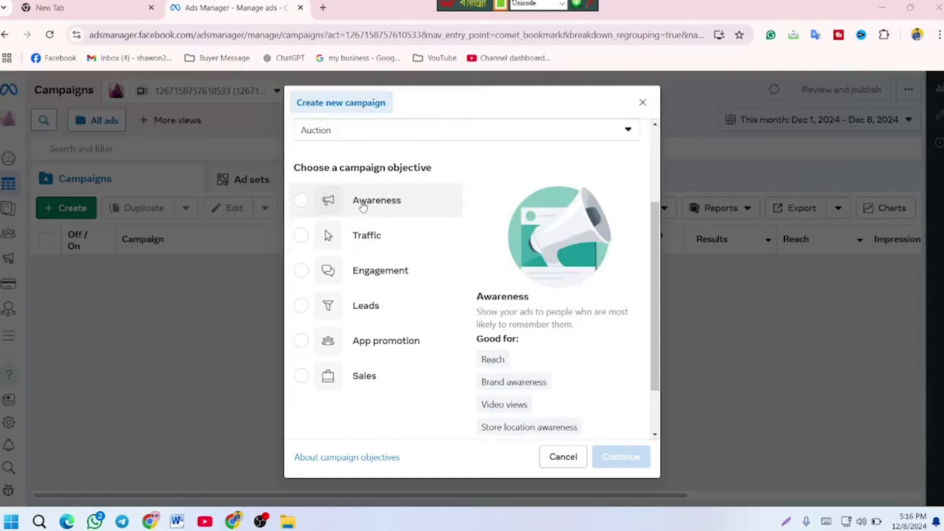
Choose Awareness as the campaign objective and continue to the campaign settings.
click(362, 203)
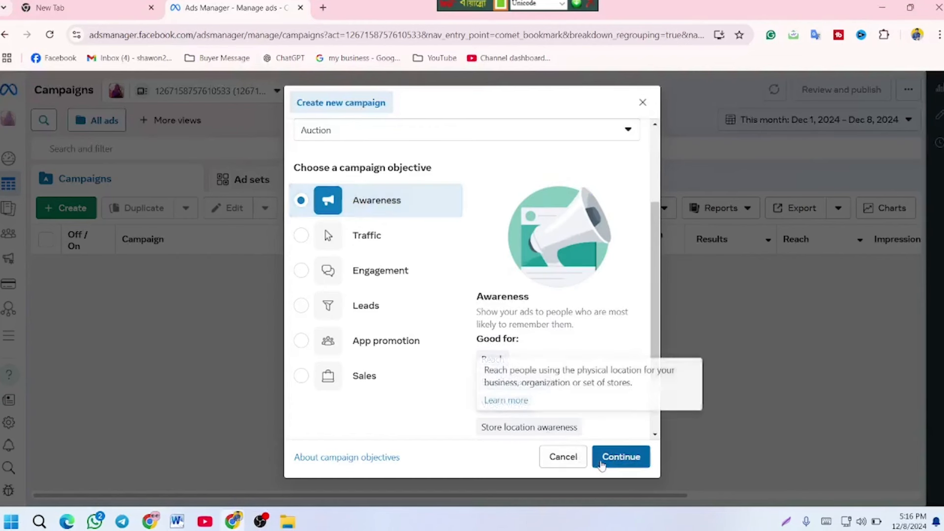
click(601, 458)
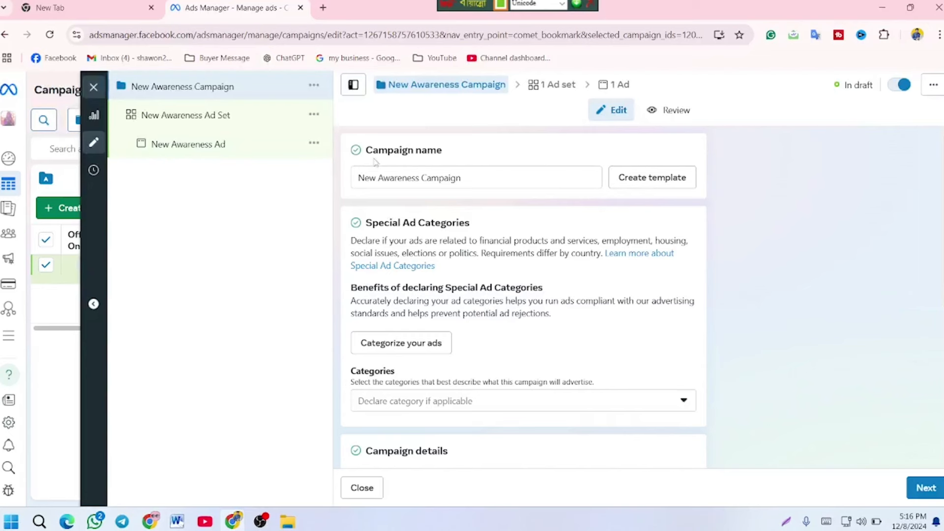
Rename the campaign to "Online shop Awareness Campaign", switching the keyboard input to English.
click(466, 180)
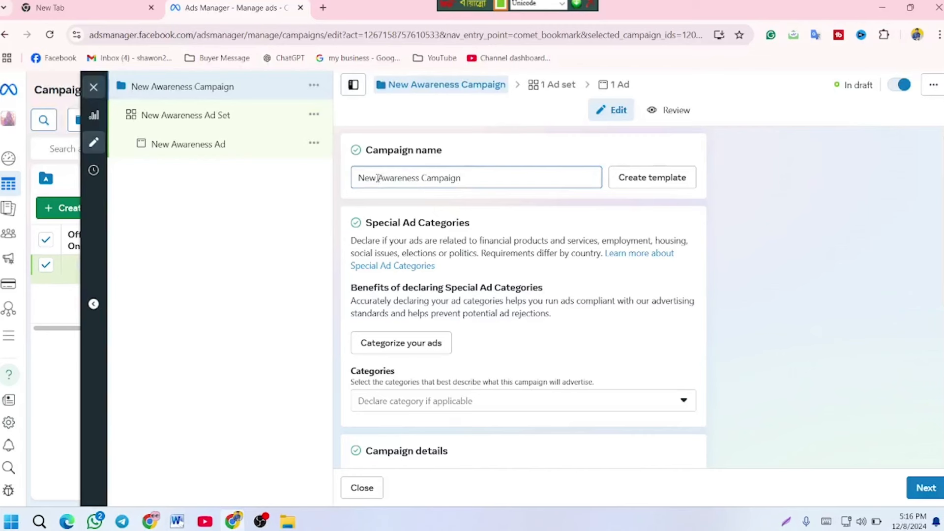
drag(377, 178, 346, 181)
text(সপসসপ)
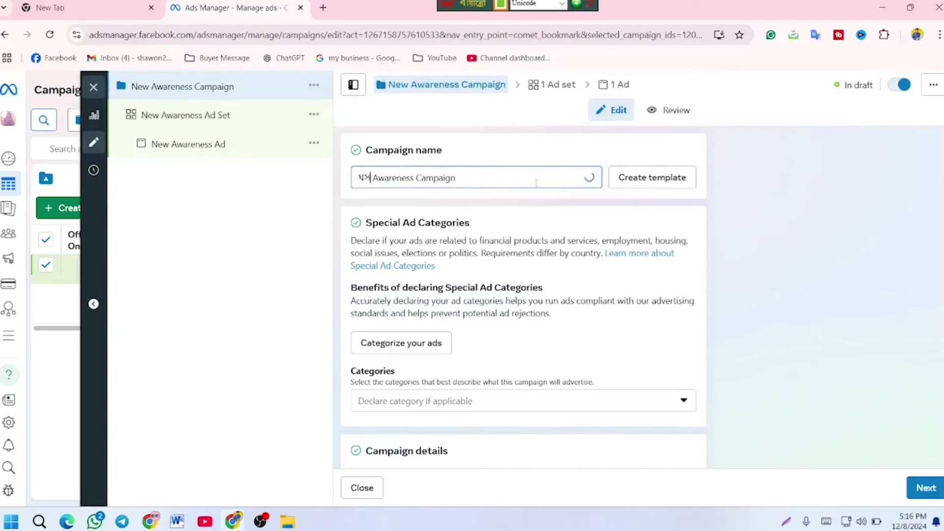
key(BackSpace)
key(BackSpace)
key(BackSpace)
key(BackSpace)
key(BackSpace)
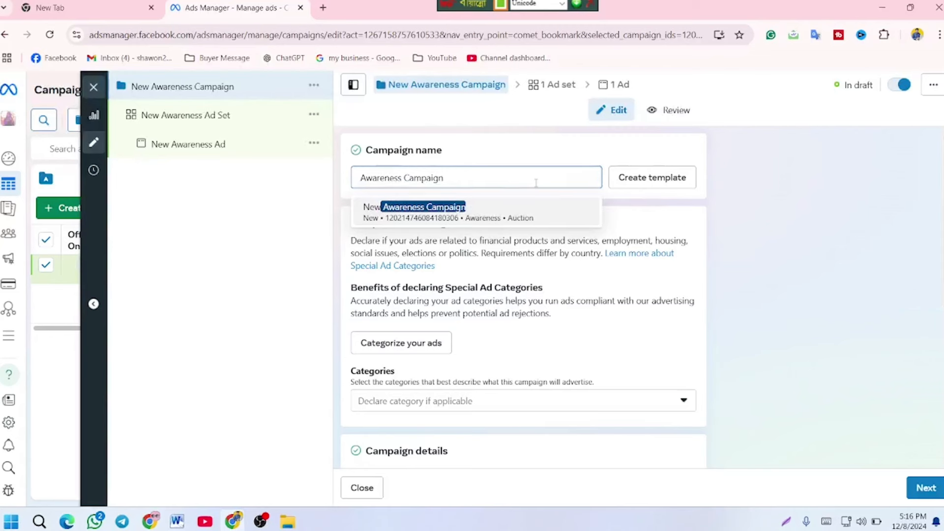
key(F12)
text(ONline)
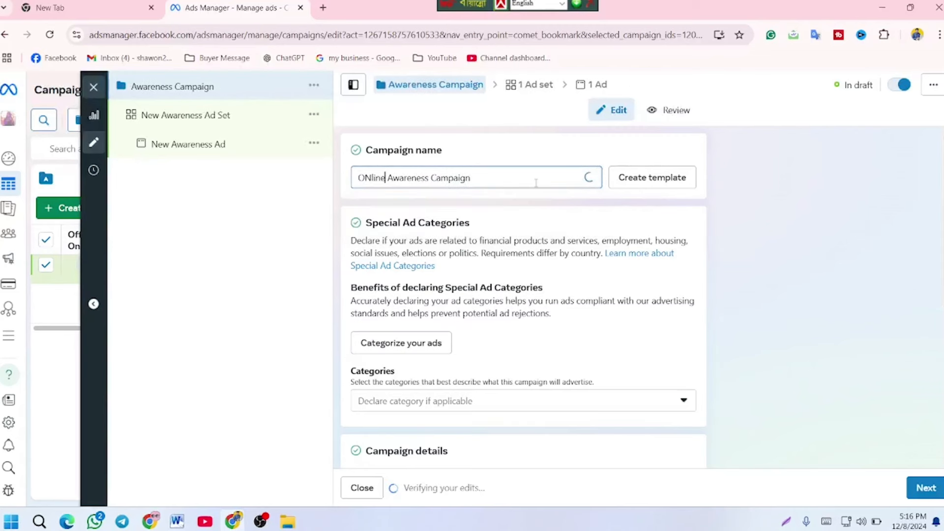
key(BackSpace)
key(BackSpace)
key(BackSpace)
key(BackSpace)
key(BackSpace)
text(nline)
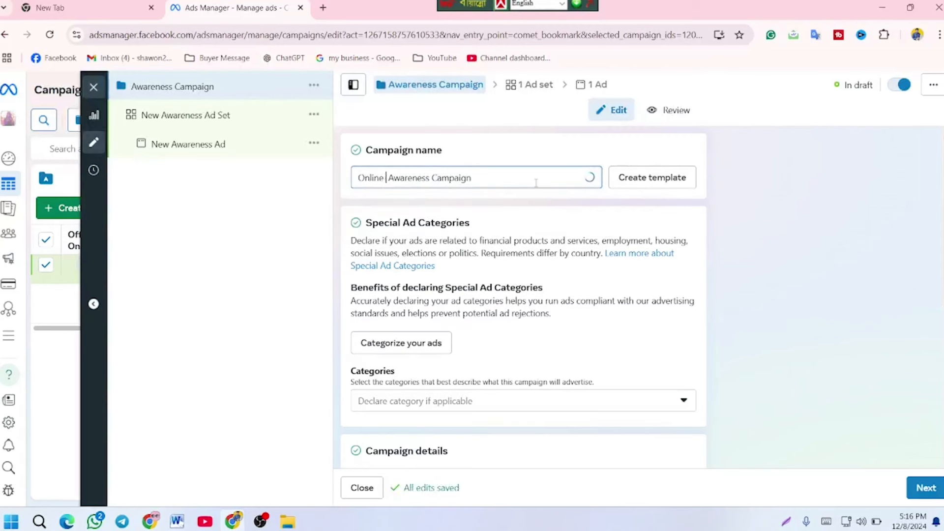
text( shop)
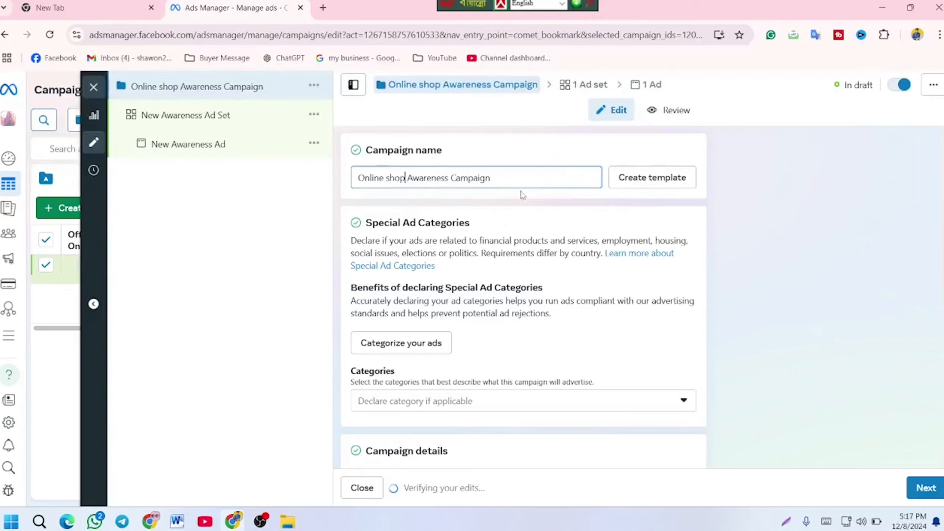
Review the available special ad categories and close the list without declaring one.
scroll(509, 182, down, 3)
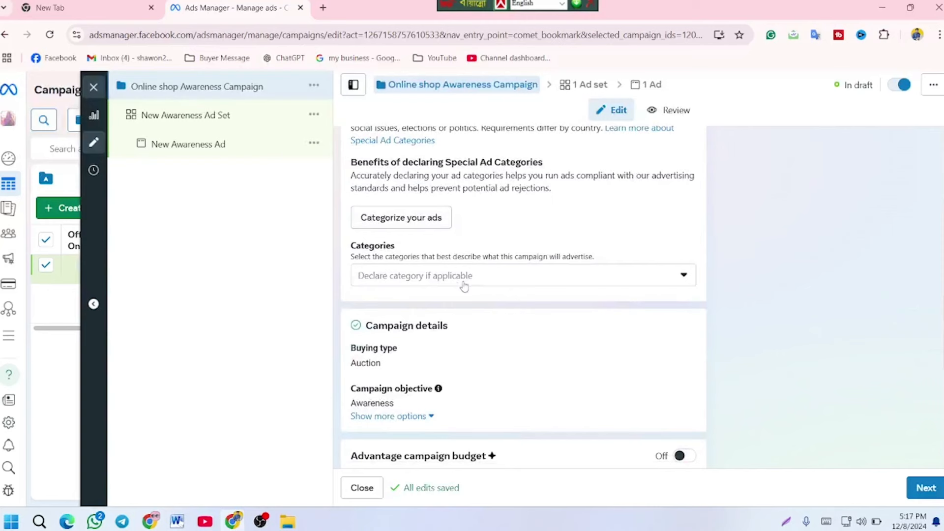
click(503, 279)
scroll(503, 275, down, 1)
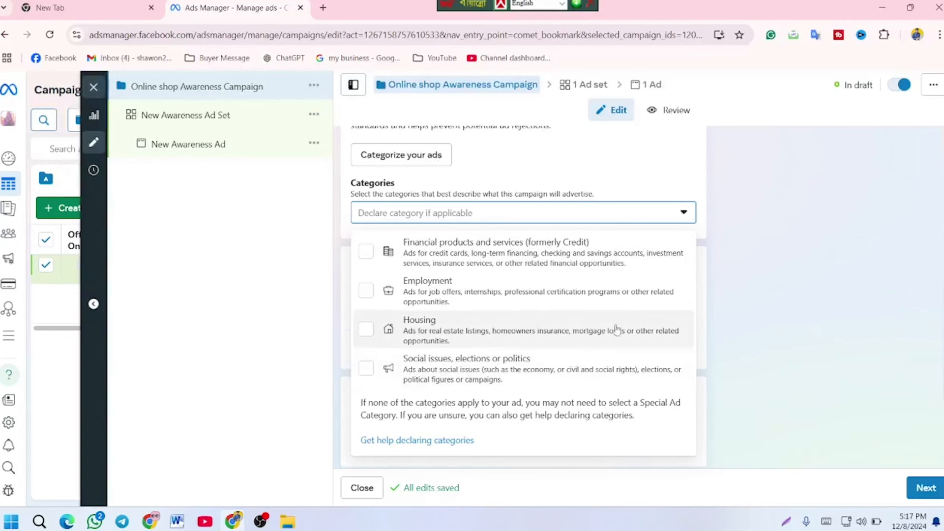
click(756, 255)
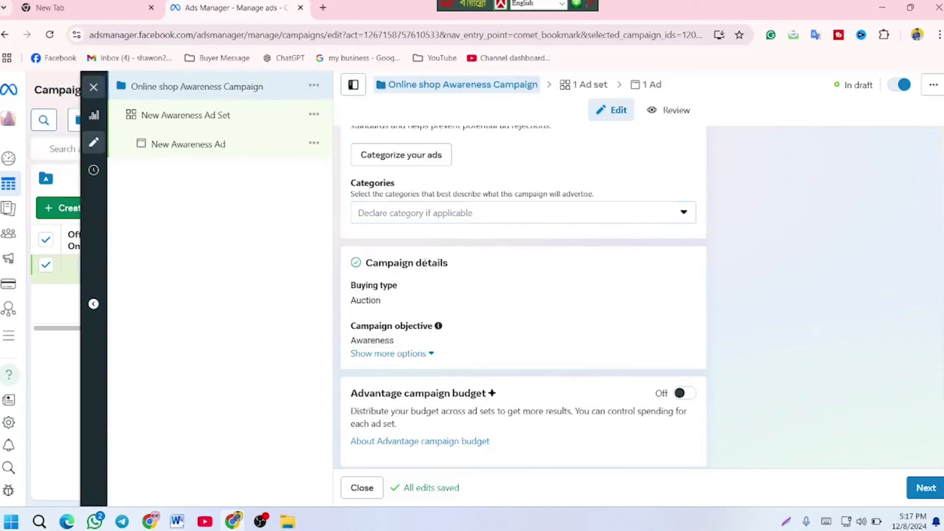
Look over the campaign settings, draw a red arrow to the Next button on a screen capture, and discard the capture.
scroll(475, 247, down, 2)
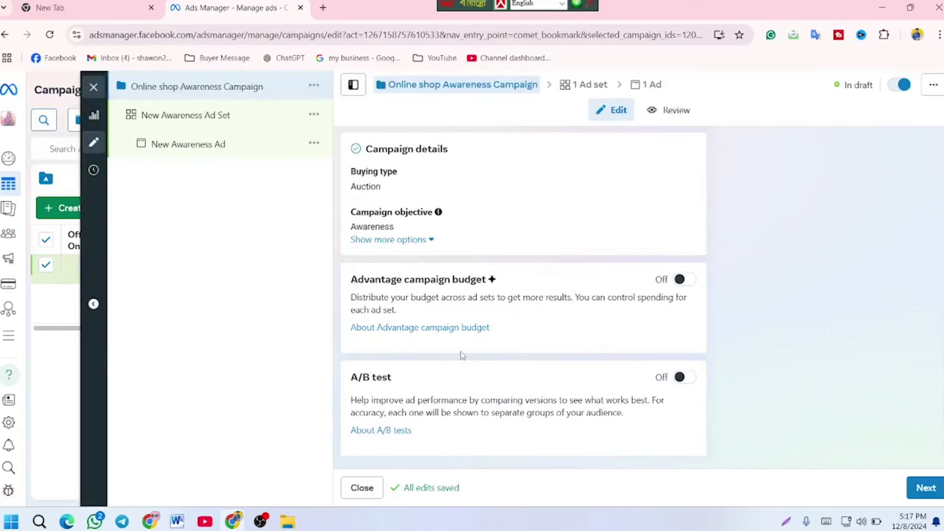
scroll(462, 355, up, 5)
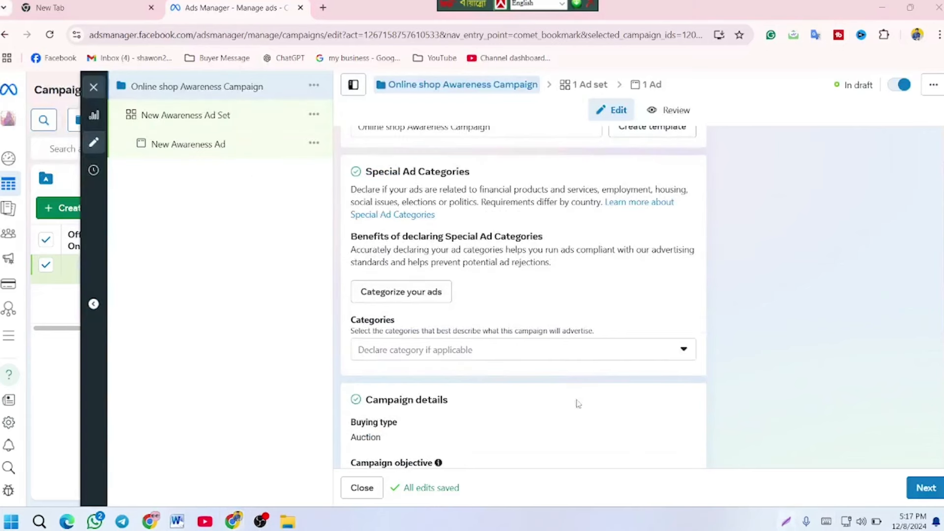
key(Print)
drag(252, 153, 943, 530)
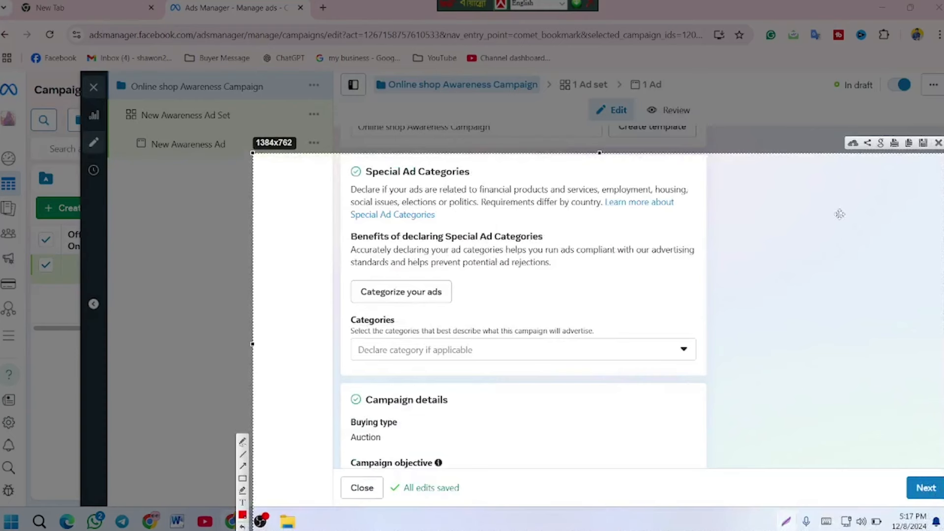
mouse_move(527, 223)
mouse_down()
mouse_move(860, 433)
mouse_move(908, 474)
mouse_up()
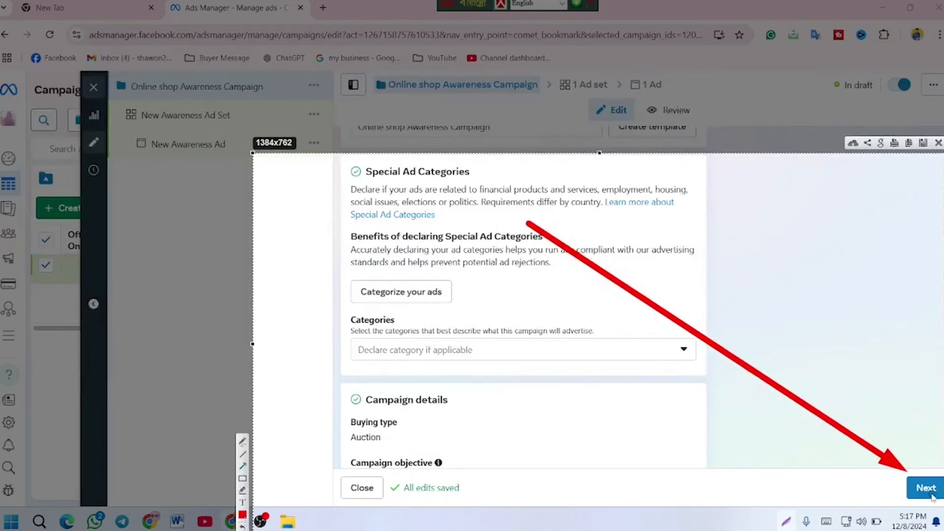
key(Escape)
Continue to the ad set settings, dismiss the help tip, and rename the ad set to "Online shop Awareness Ad Set".
click(925, 488)
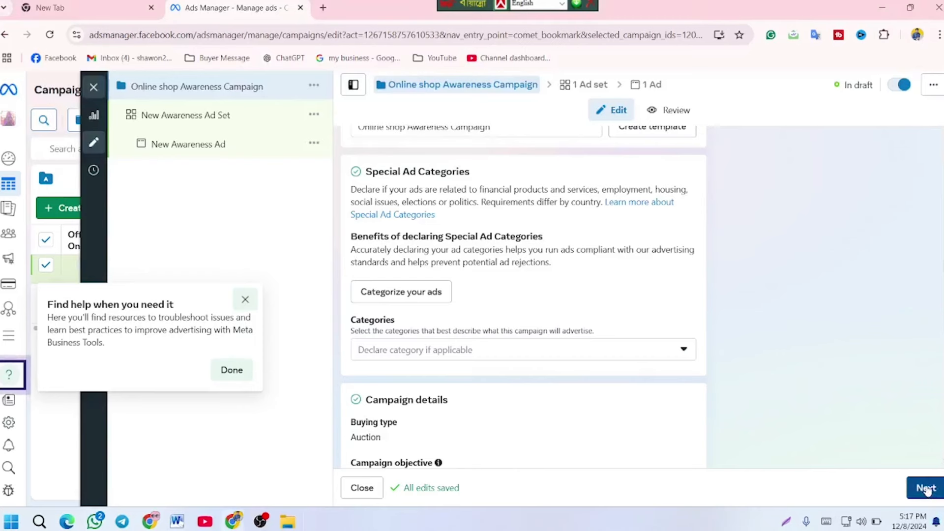
click(245, 300)
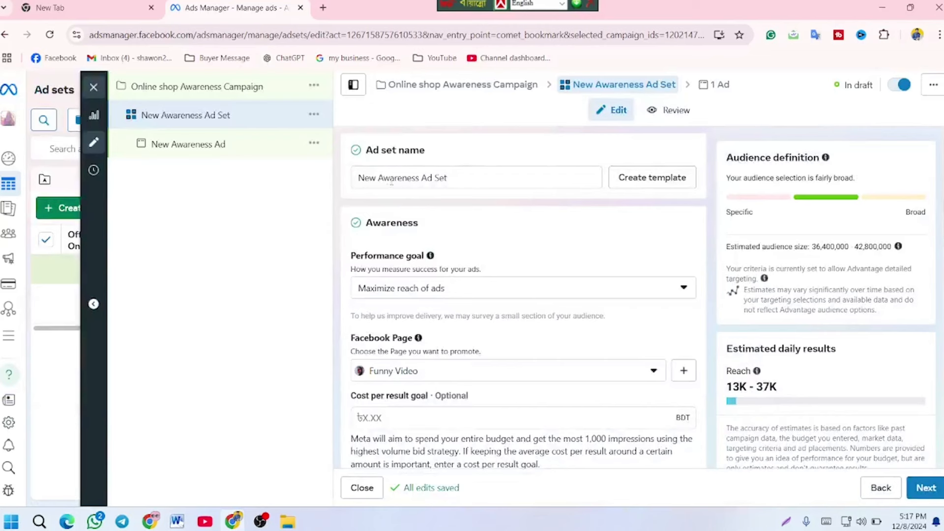
drag(379, 178, 342, 182)
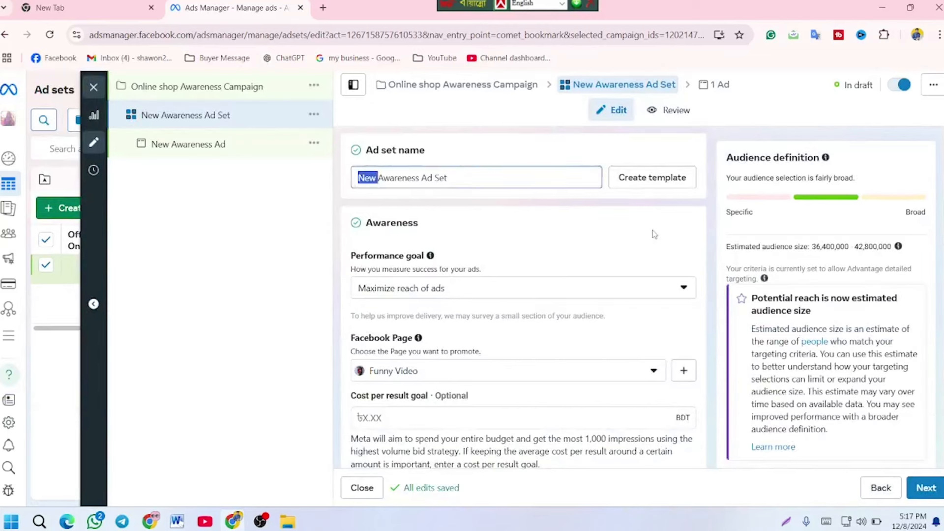
text(ON)
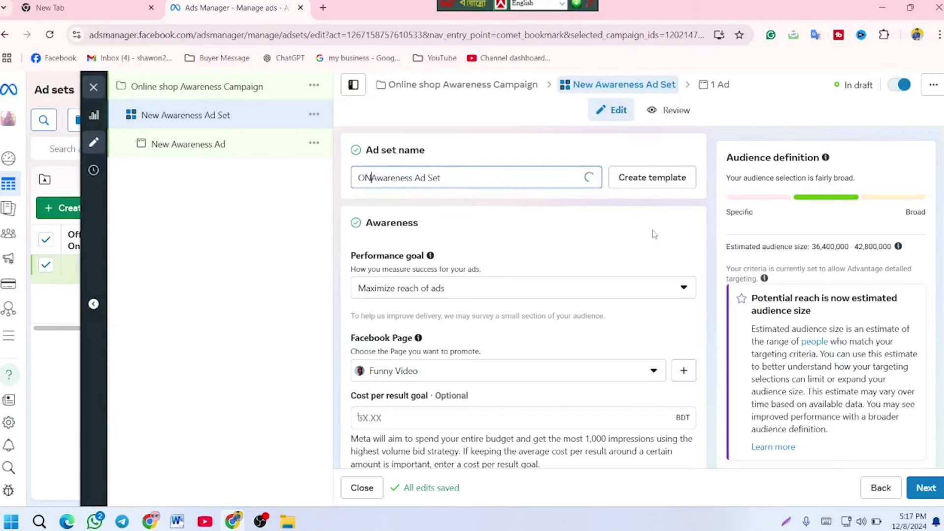
key(BackSpace)
text(nok)
key(BackSpace)
key(BackSpace)
text(line shop)
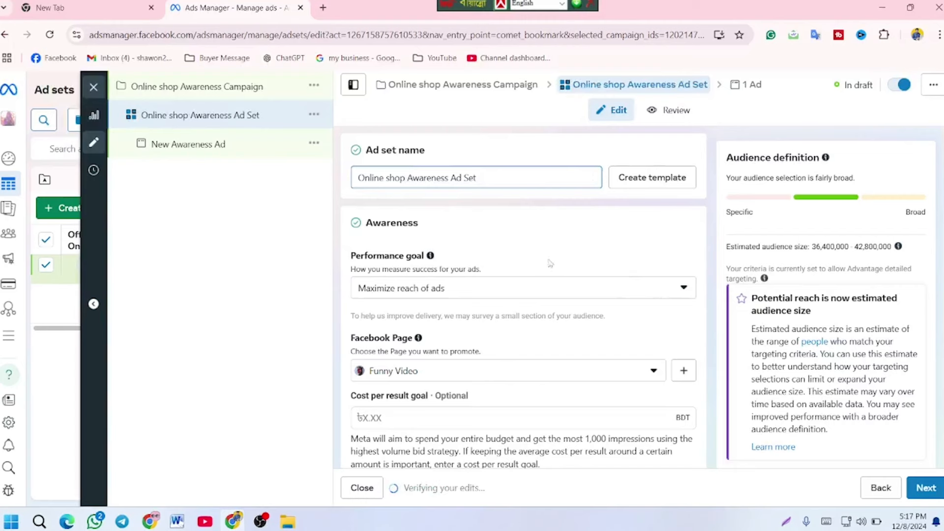
Set the performance goal to Maximize number of impressions and check which Facebook Pages can be promoted.
click(538, 292)
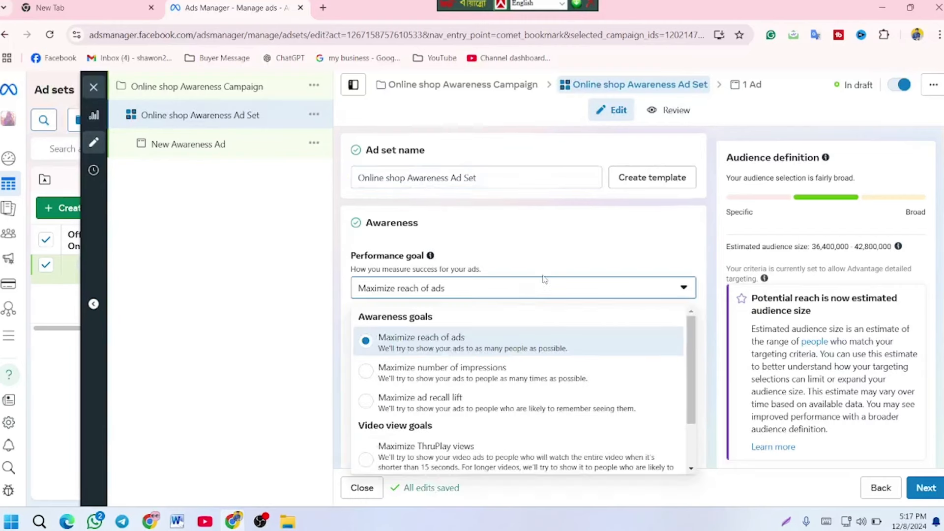
scroll(544, 279, down, 1)
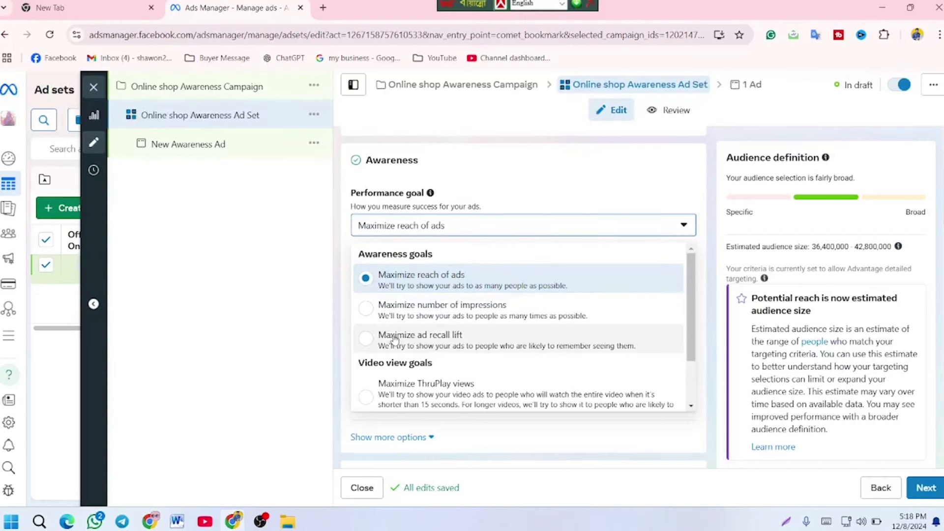
click(370, 316)
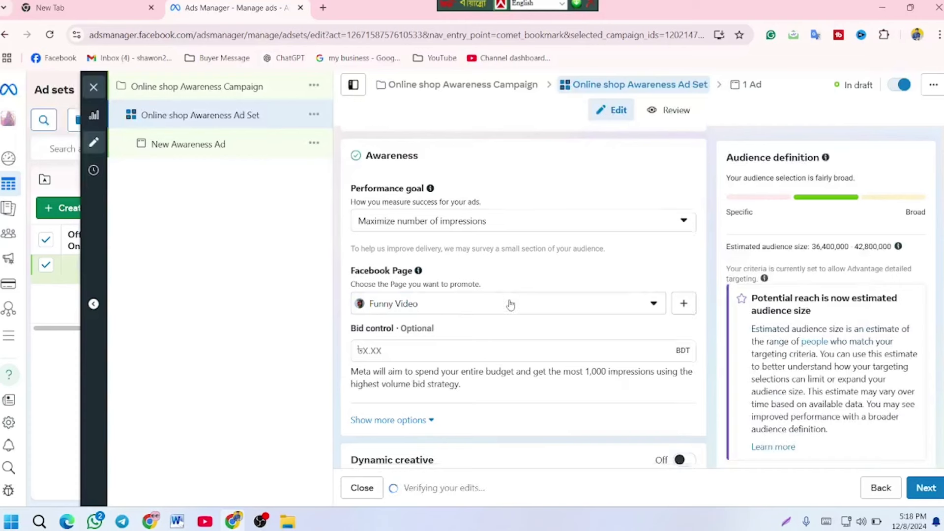
scroll(497, 301, down, 1)
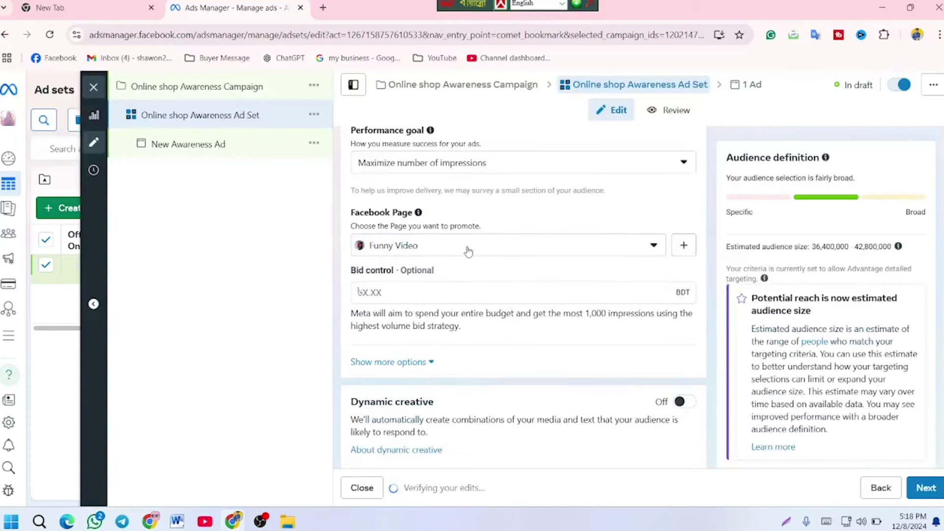
click(505, 252)
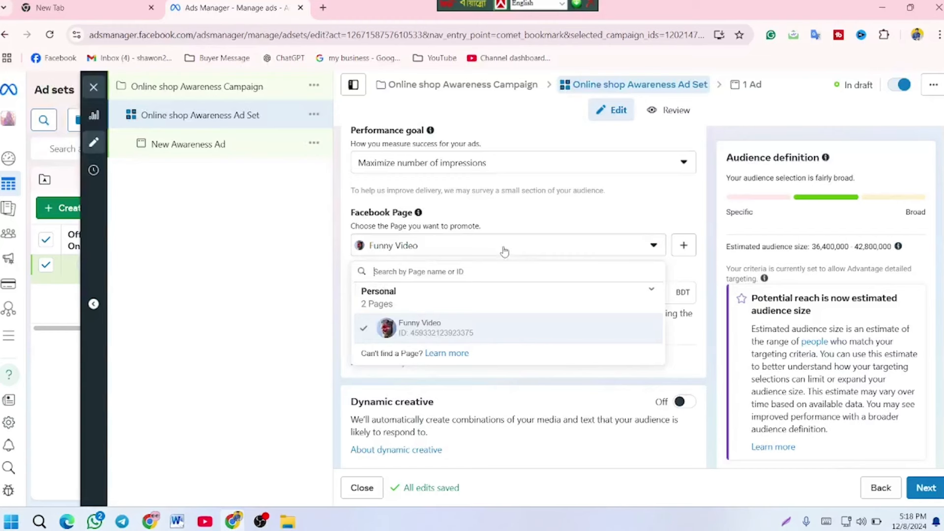
click(633, 216)
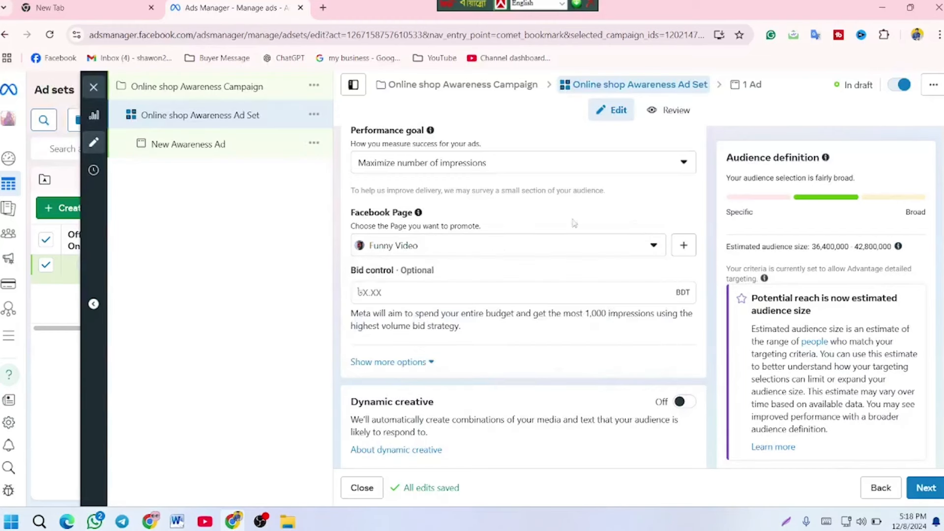
Set the performance goal to Maximize reach of ads and select Funny Video as the Facebook Page to promote.
click(502, 169)
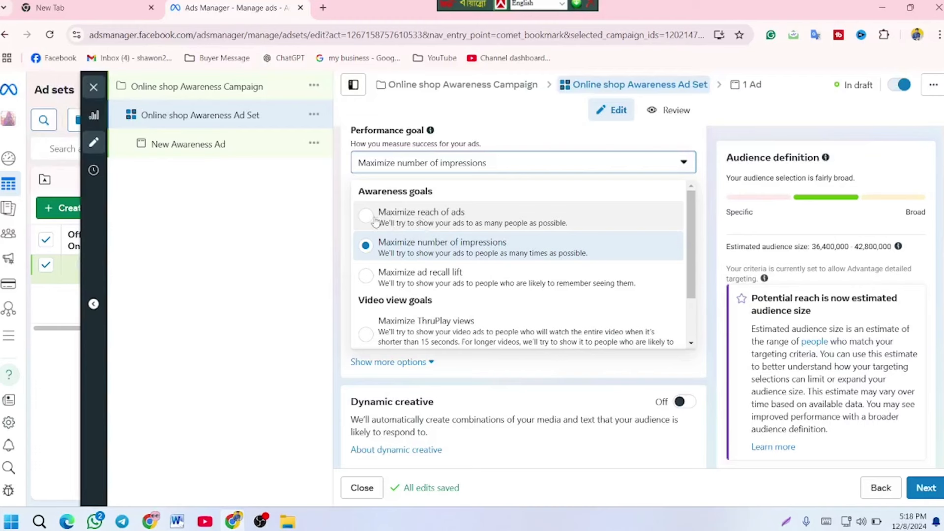
click(460, 223)
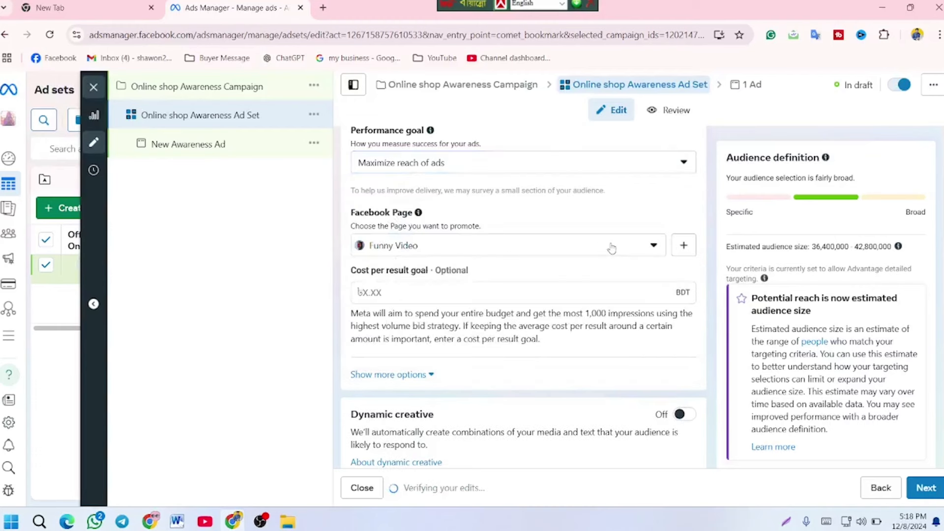
click(489, 250)
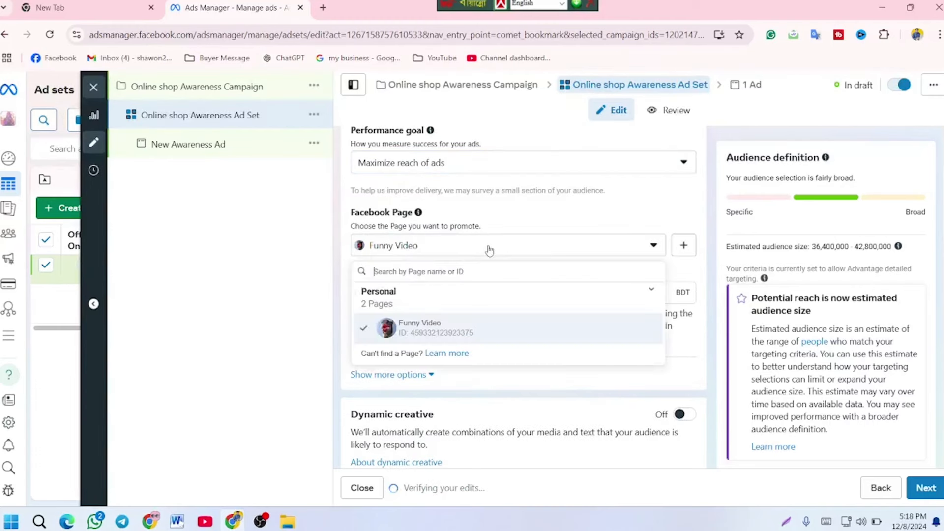
click(408, 333)
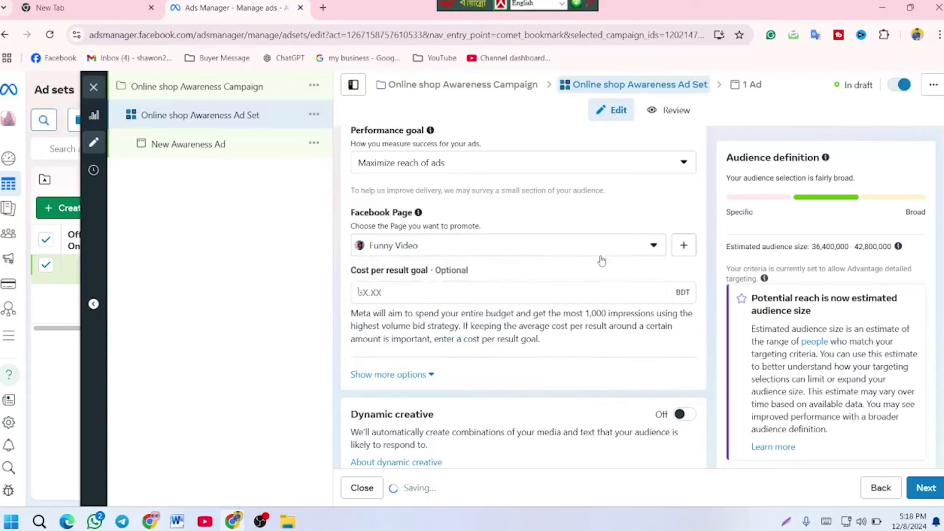
Expand the additional options below the cost per result goal, and view the Create Page form without creating a Page.
scroll(543, 296, down, 1)
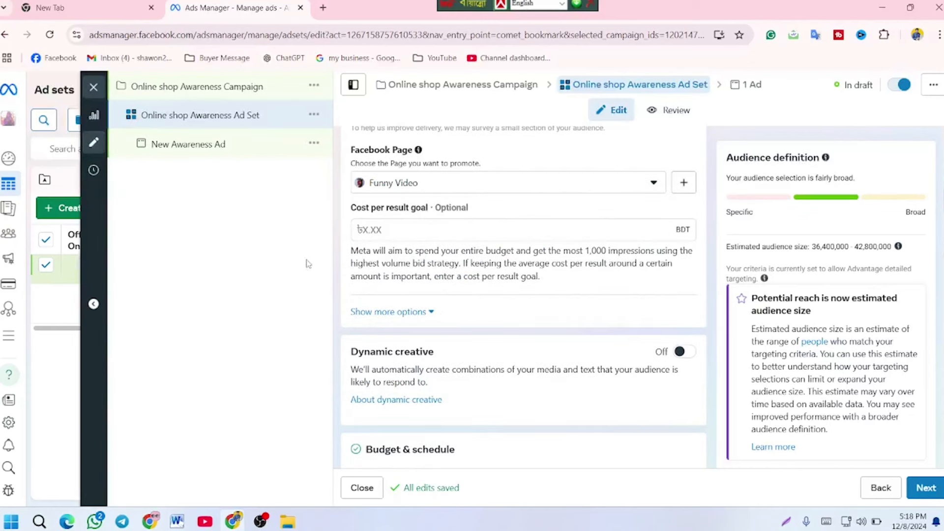
click(473, 227)
click(428, 313)
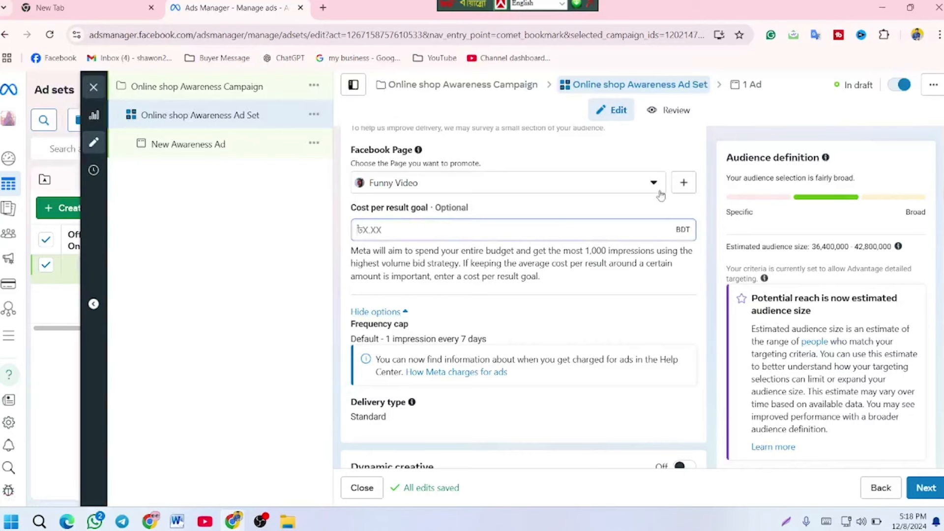
click(683, 184)
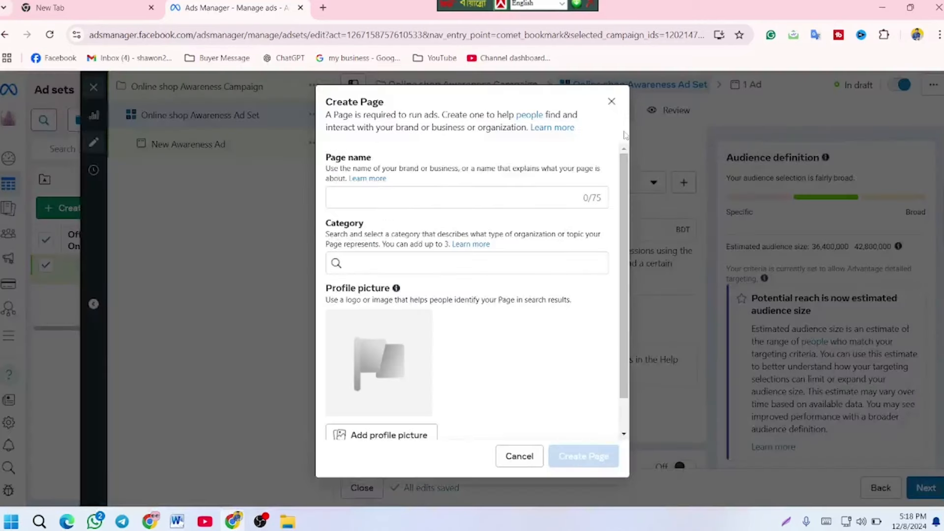
click(611, 101)
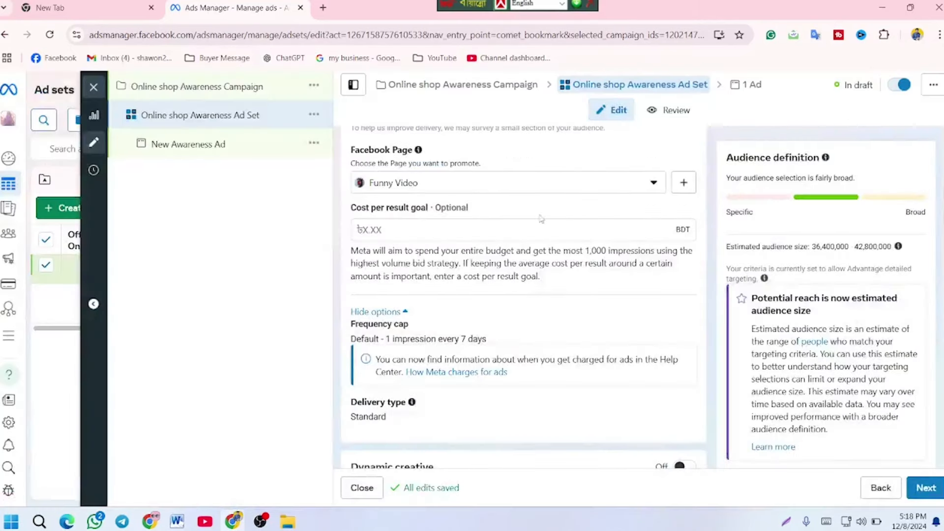
Set the ad set's frequency cap to 1 impression every 7 days.
scroll(501, 308, down, 3)
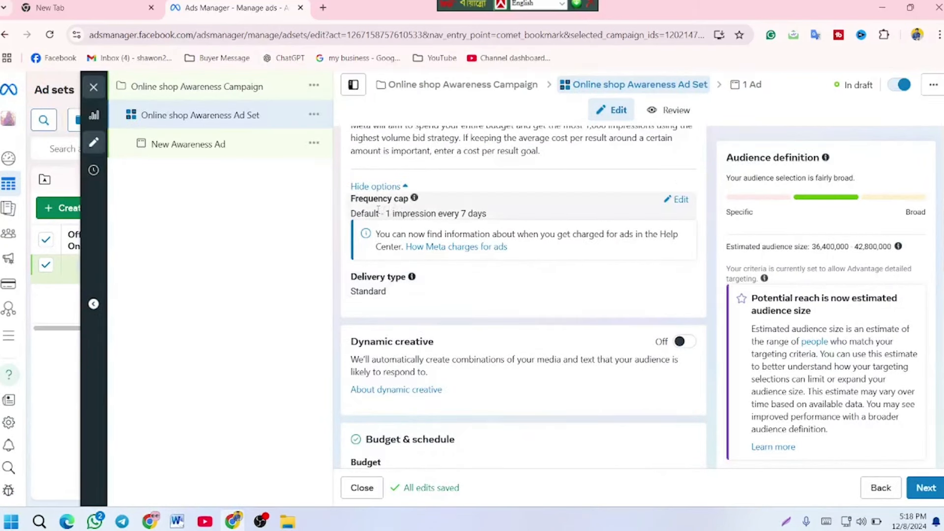
click(679, 200)
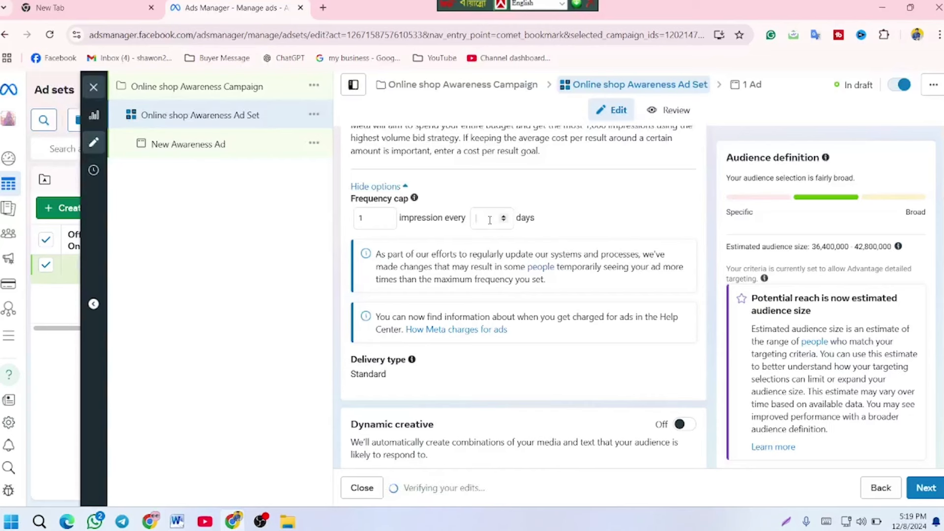
text(77)
scroll(522, 228, down, 3)
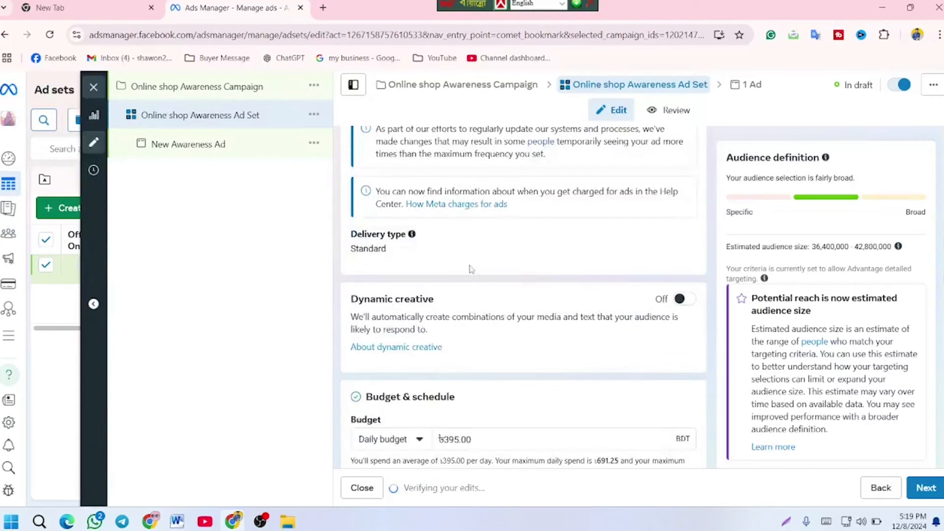
scroll(495, 266, up, 4)
scroll(501, 266, down, 2)
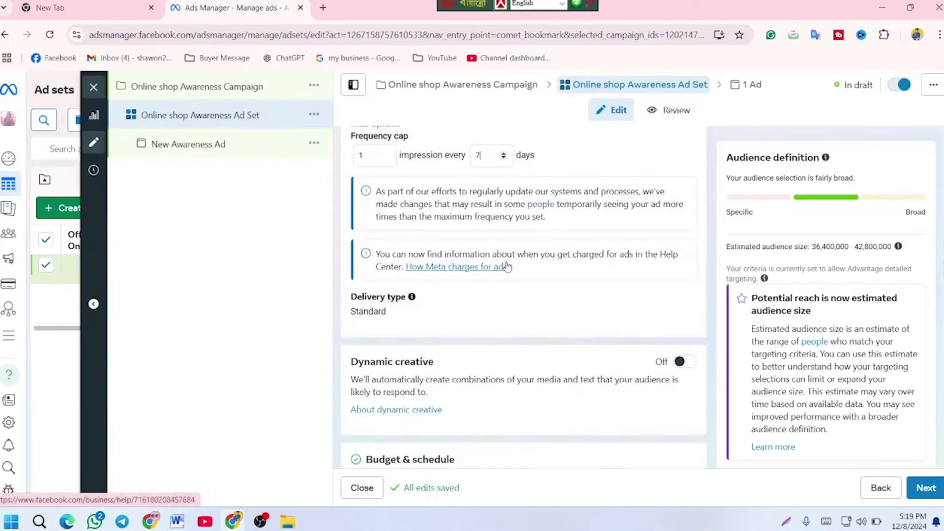
Keep Daily budget as the ad set's budget type and set the amount to 20 BDT.
scroll(506, 267, down, 1)
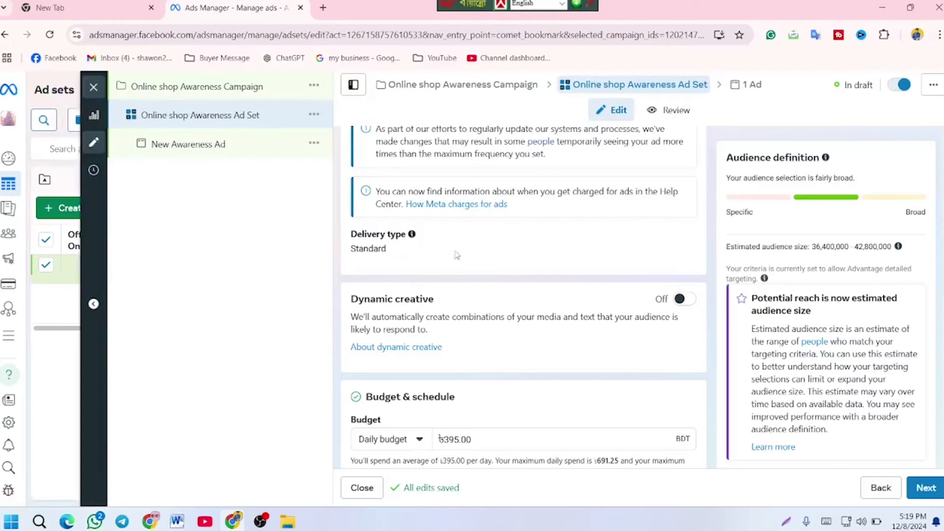
scroll(455, 257, down, 1)
scroll(463, 253, down, 1)
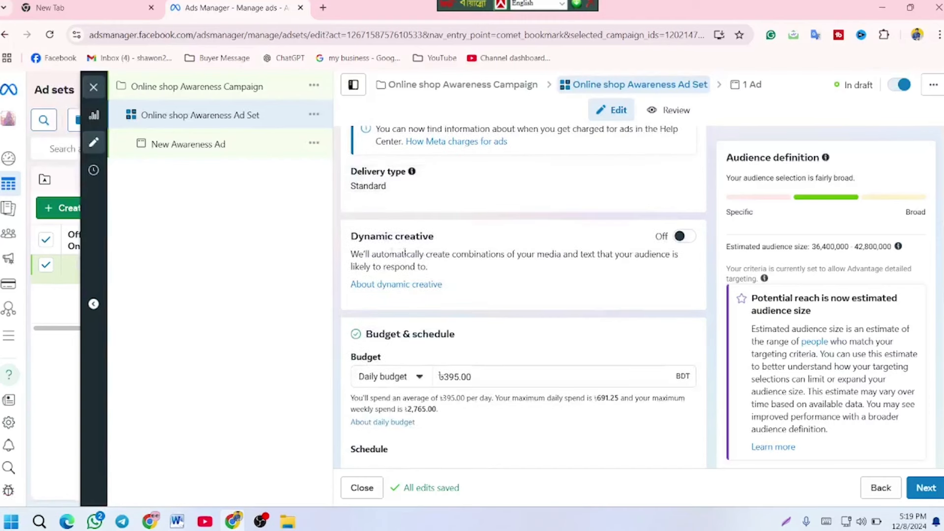
scroll(528, 253, down, 1)
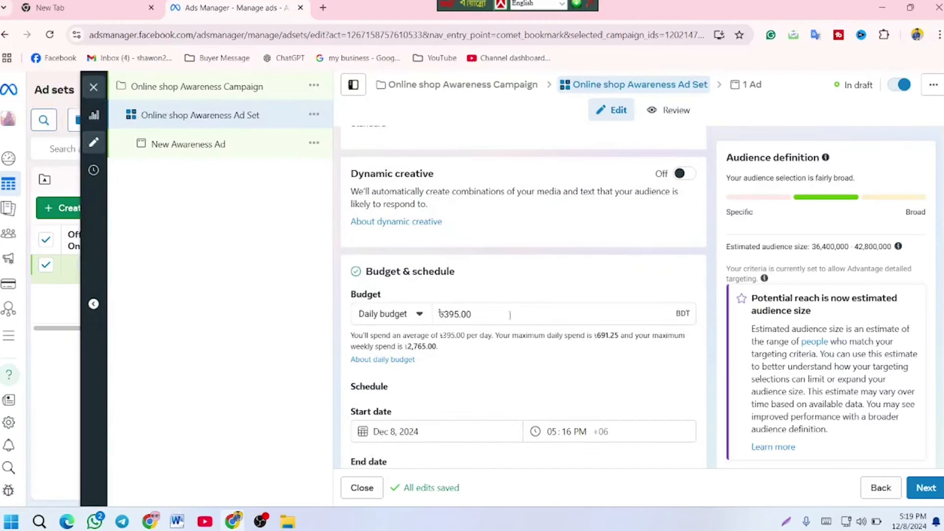
scroll(511, 316, down, 1)
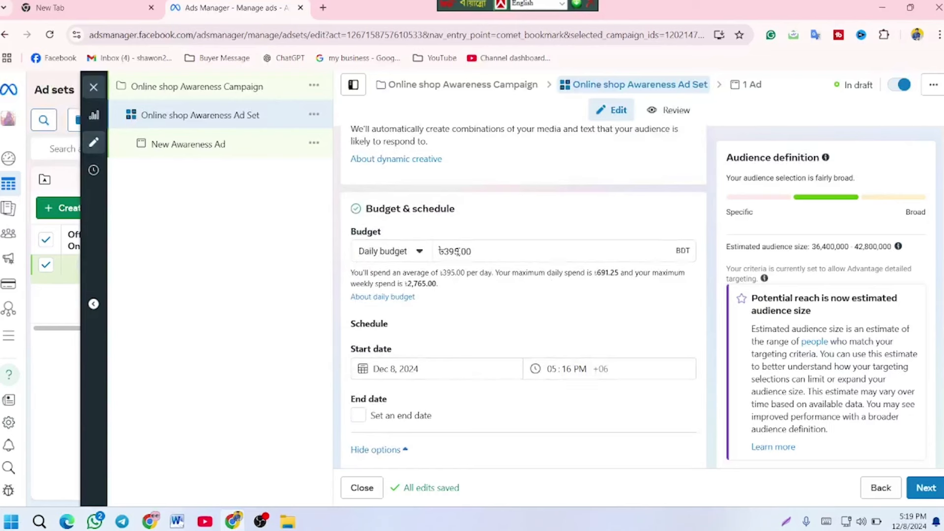
drag(459, 252, 452, 252)
click(412, 253)
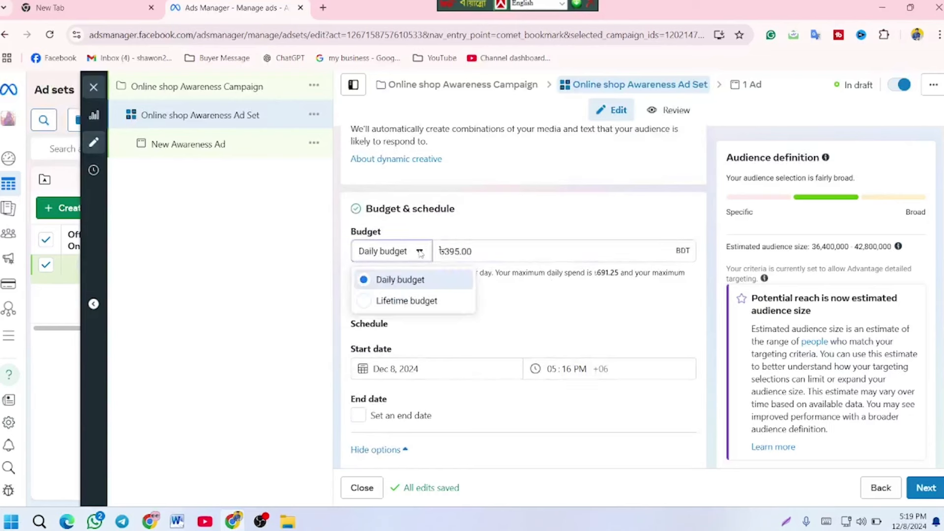
click(397, 282)
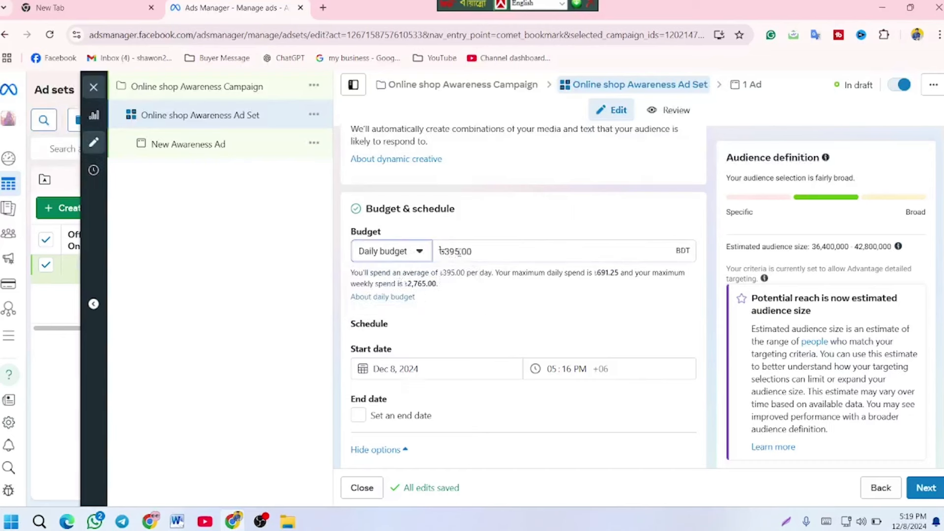
drag(458, 252, 437, 251)
text(20)
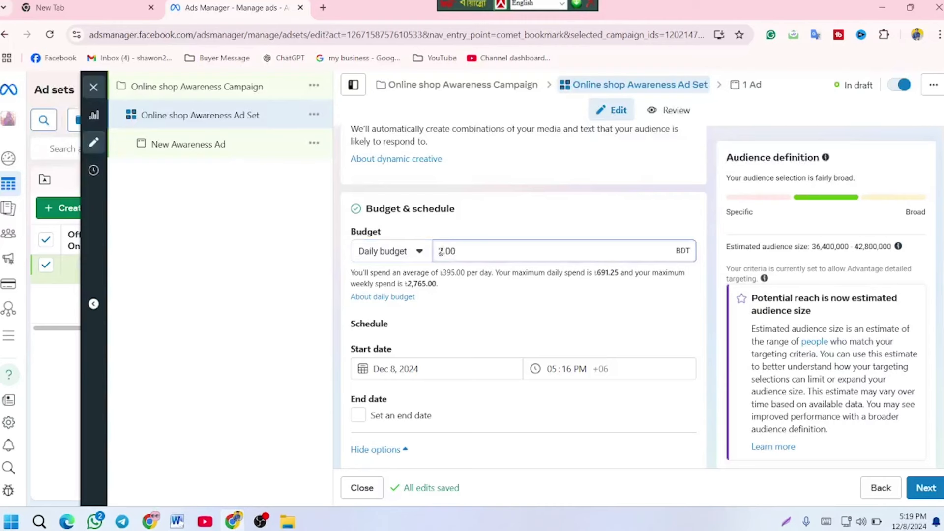
click(554, 261)
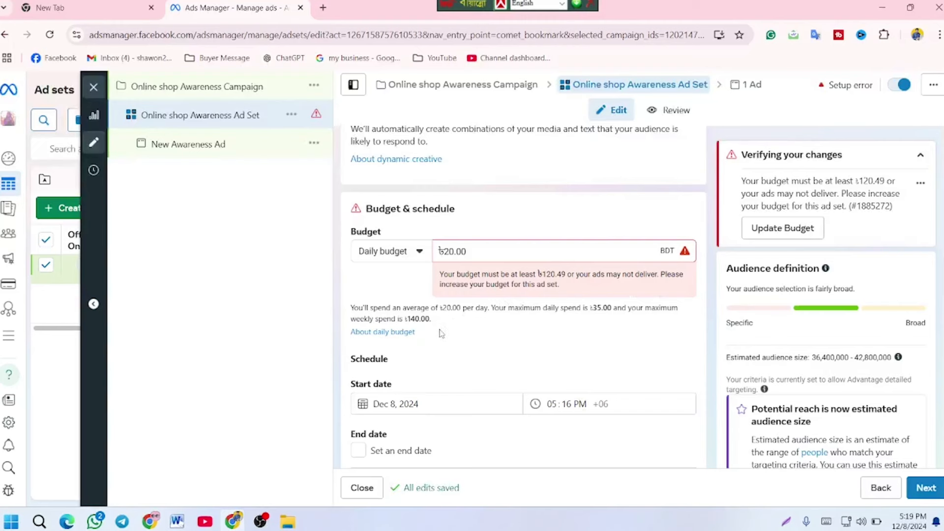
Enable an end date in the ad set's schedule and set it to December 11, 2024.
scroll(470, 348, down, 3)
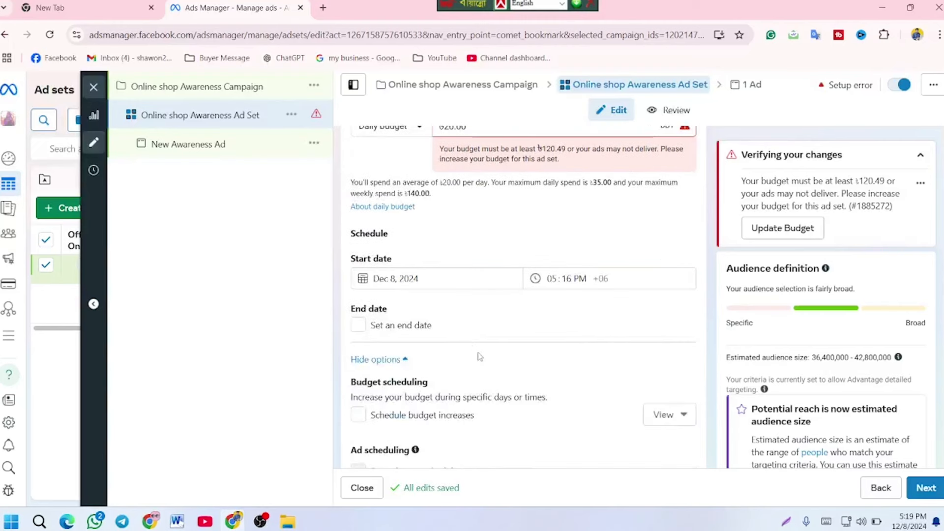
scroll(453, 319, up, 4)
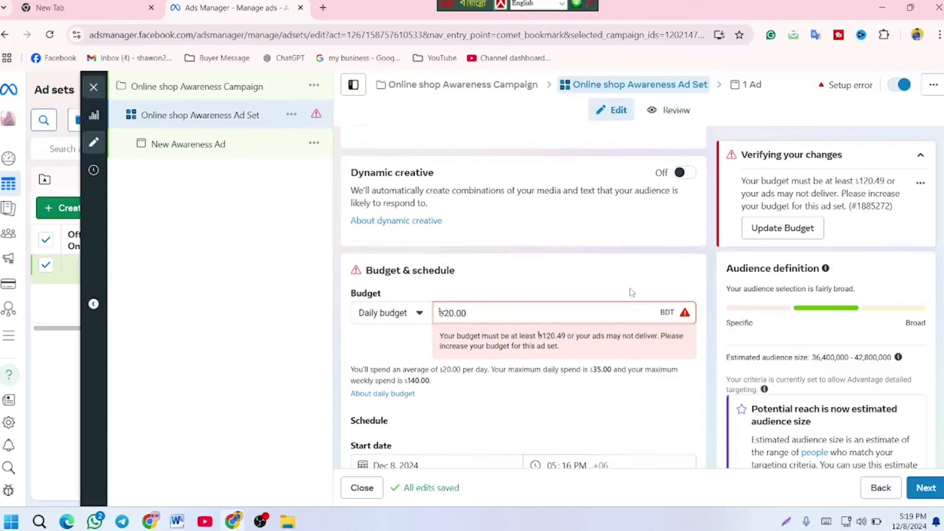
scroll(631, 292, down, 1)
scroll(486, 298, down, 1)
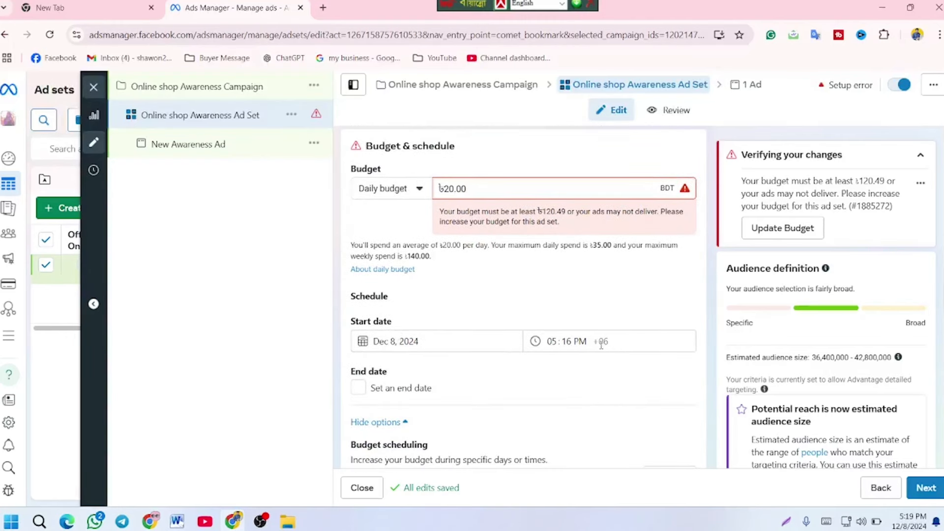
click(364, 389)
scroll(553, 436, down, 1)
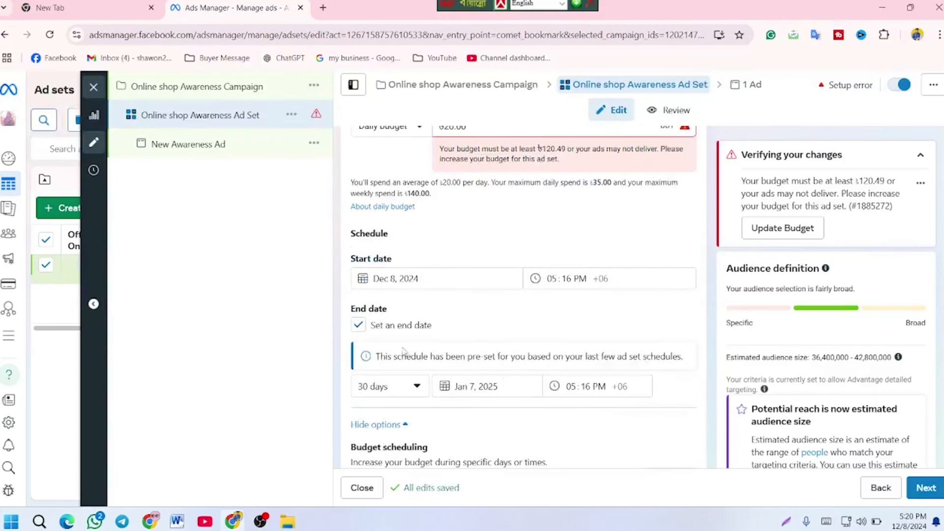
click(495, 391)
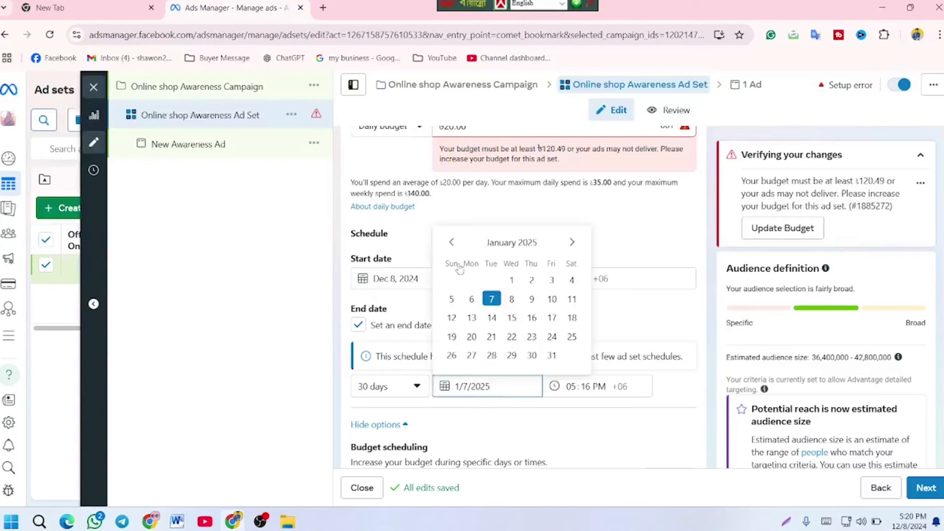
click(450, 242)
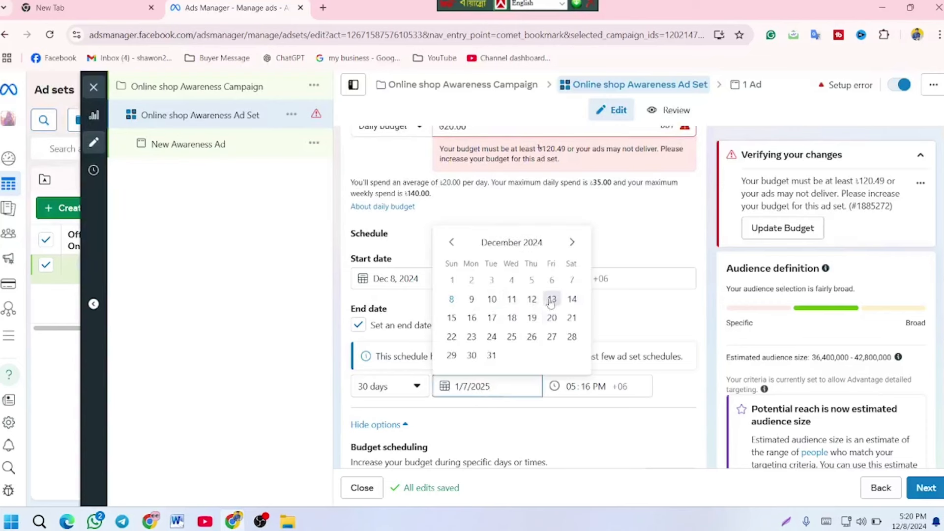
click(511, 299)
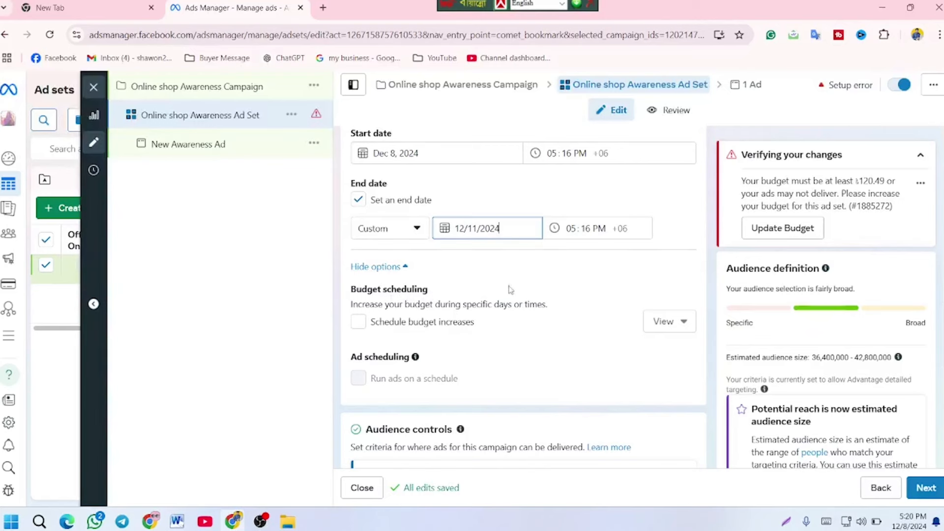
Open the Locations setting under Audience controls for editing and review its included location and search options.
scroll(565, 297, down, 3)
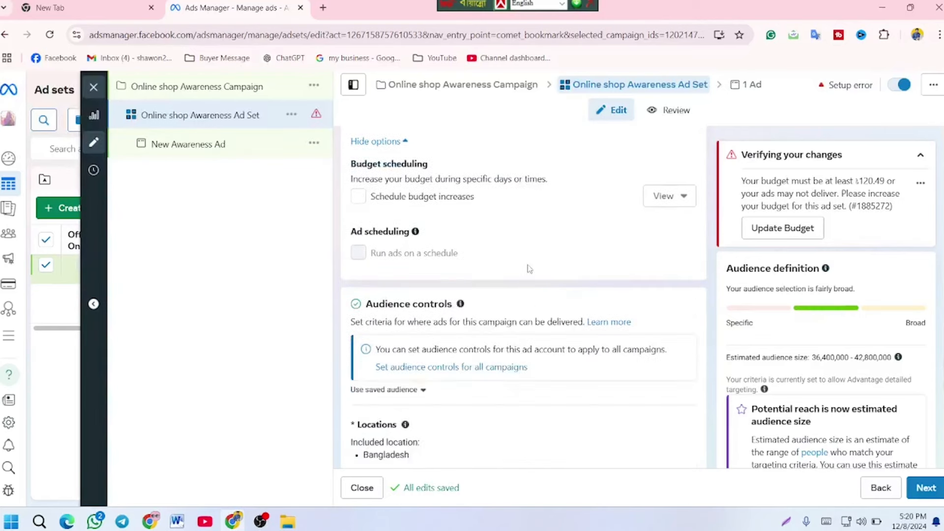
scroll(510, 244, down, 3)
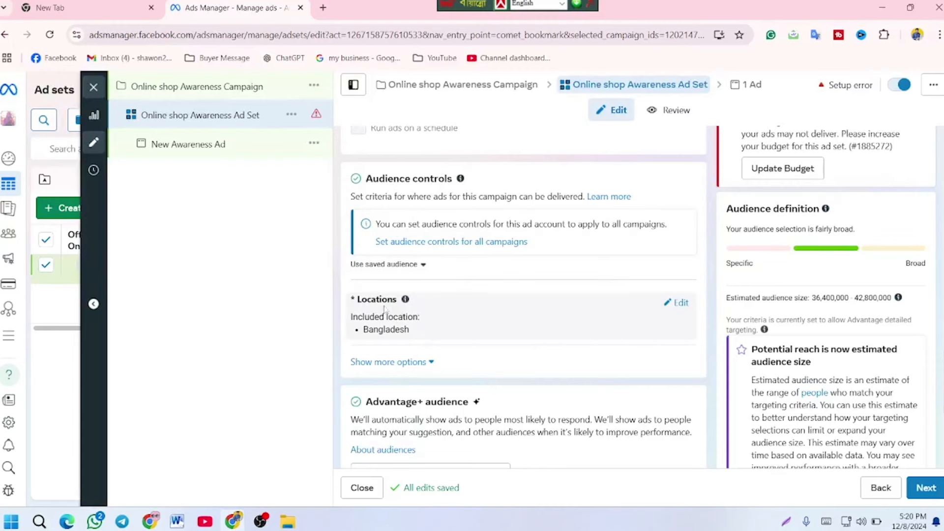
click(681, 303)
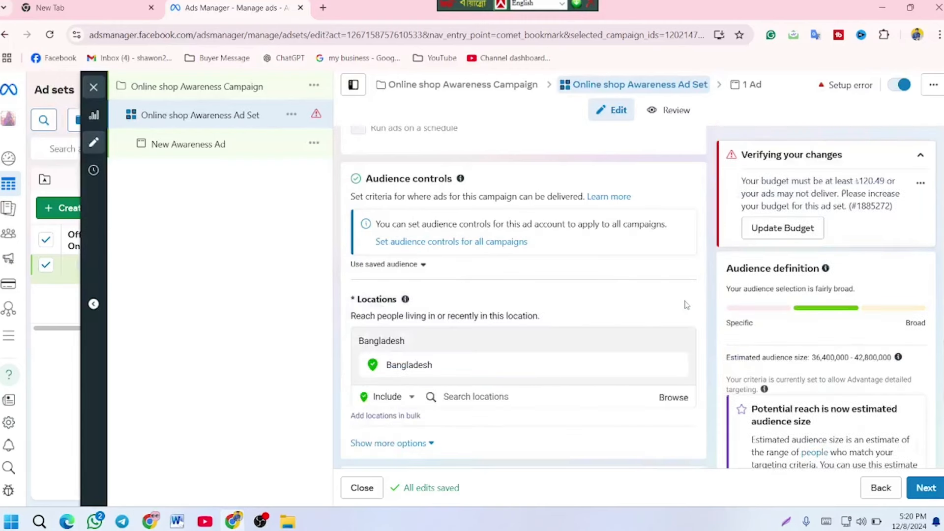
scroll(543, 301, down, 1)
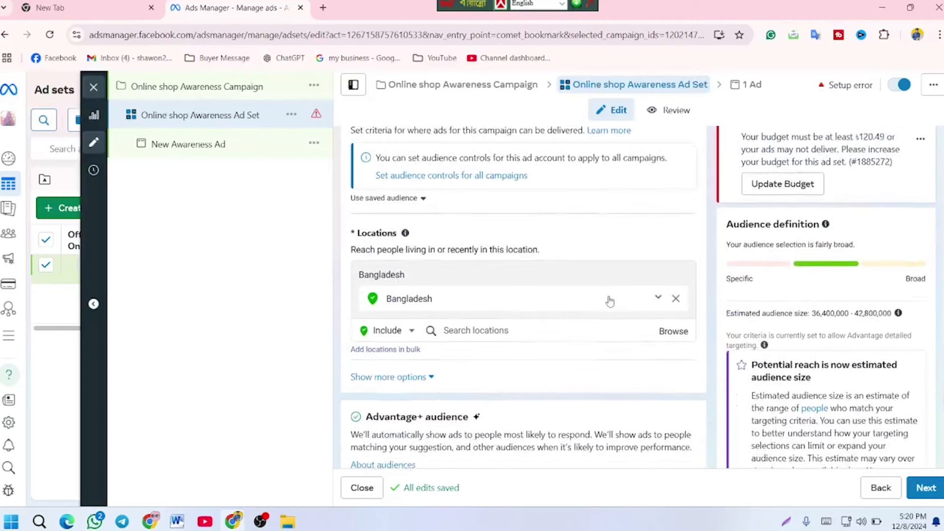
scroll(541, 305, down, 1)
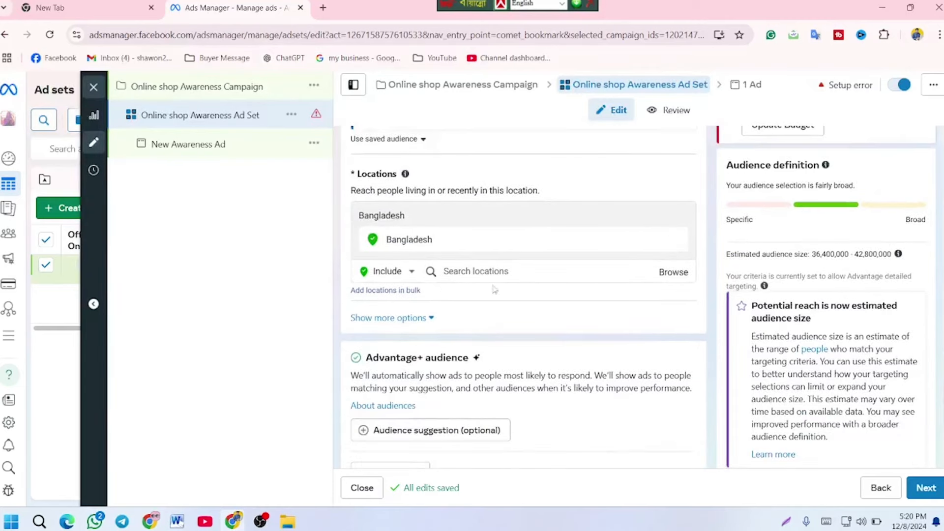
scroll(508, 266, down, 1)
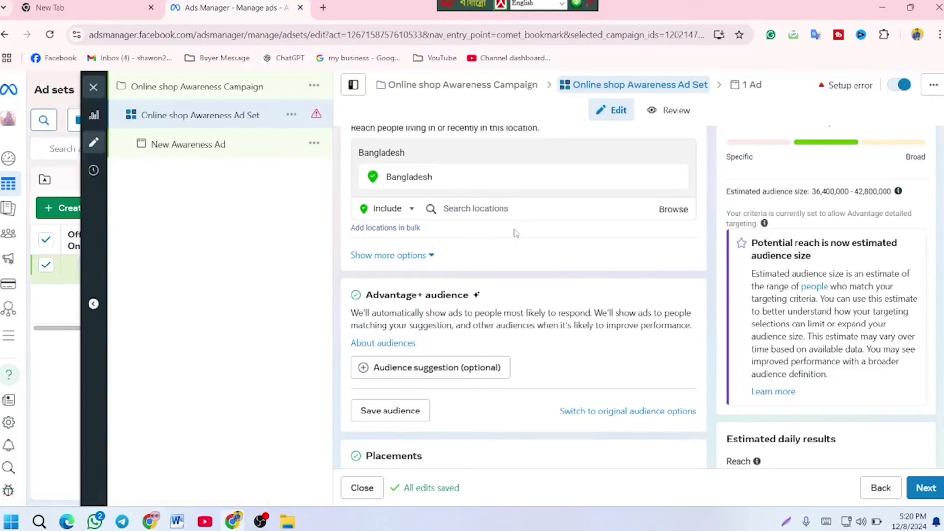
Expand the additional audience control options and set the minimum age to 20.
click(426, 254)
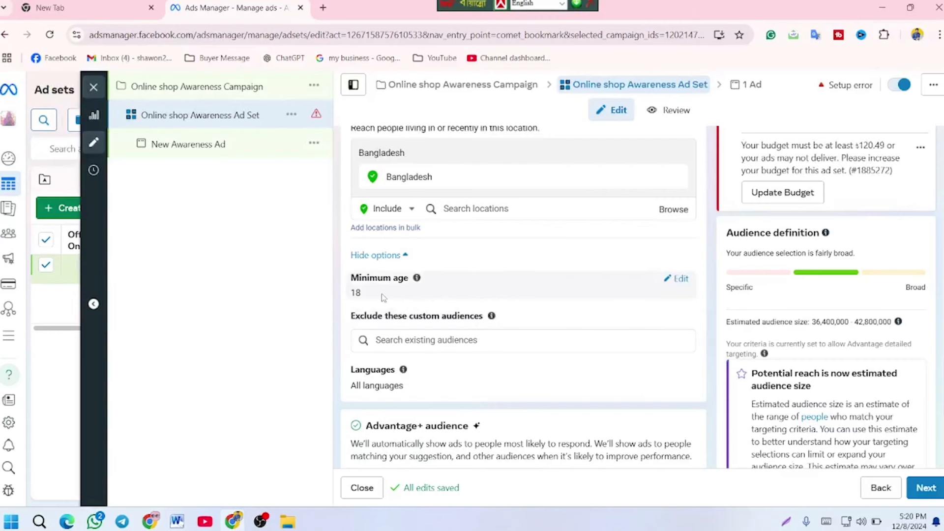
click(679, 280)
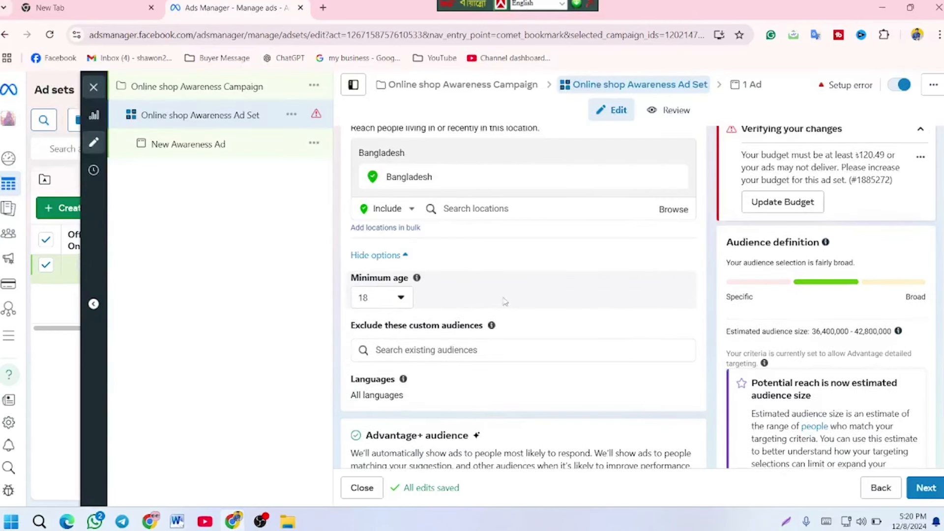
click(404, 303)
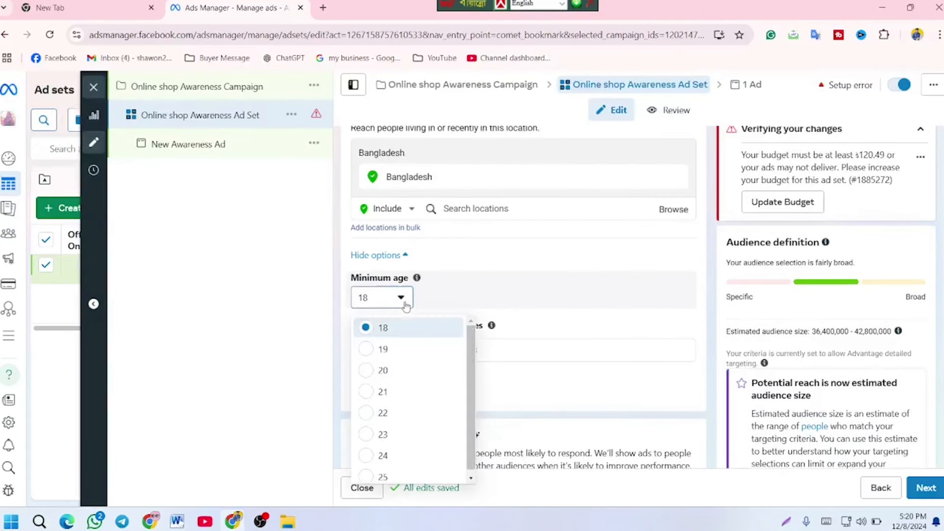
click(383, 371)
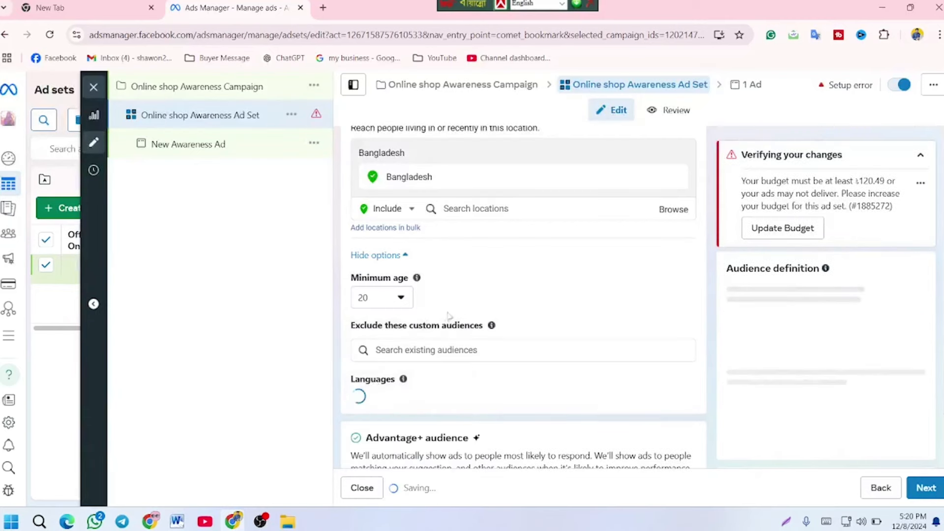
Expand the additional placement options and switch the ad set from Advantage+ placements to Manual placements.
scroll(564, 295, down, 2)
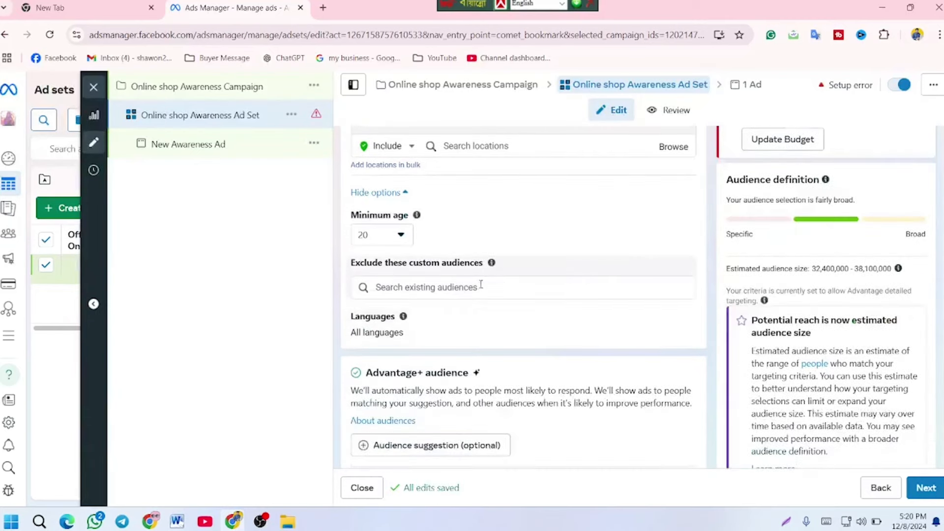
scroll(564, 270, down, 2)
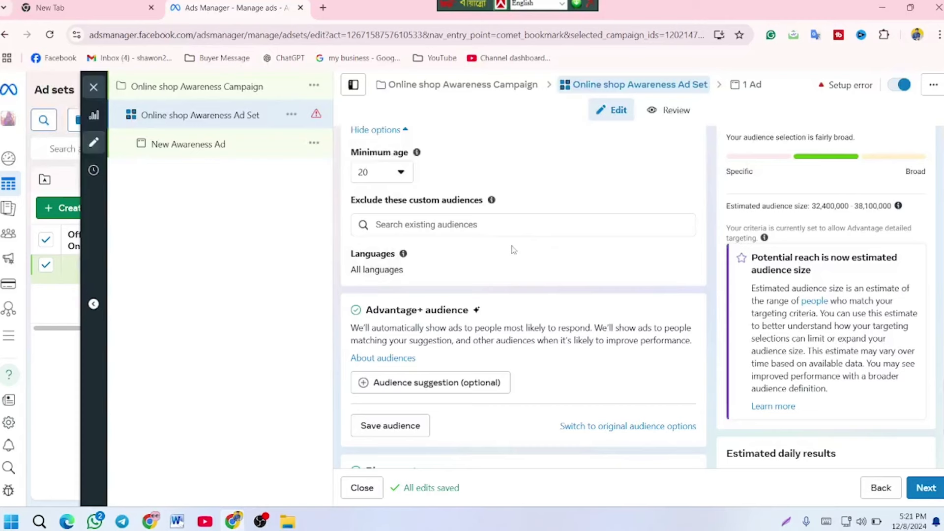
scroll(531, 253, down, 2)
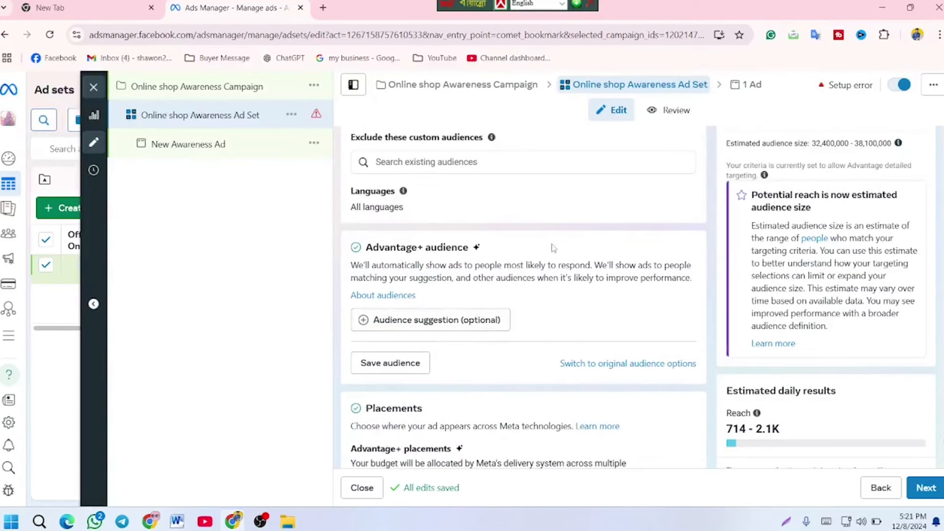
scroll(553, 247, down, 1)
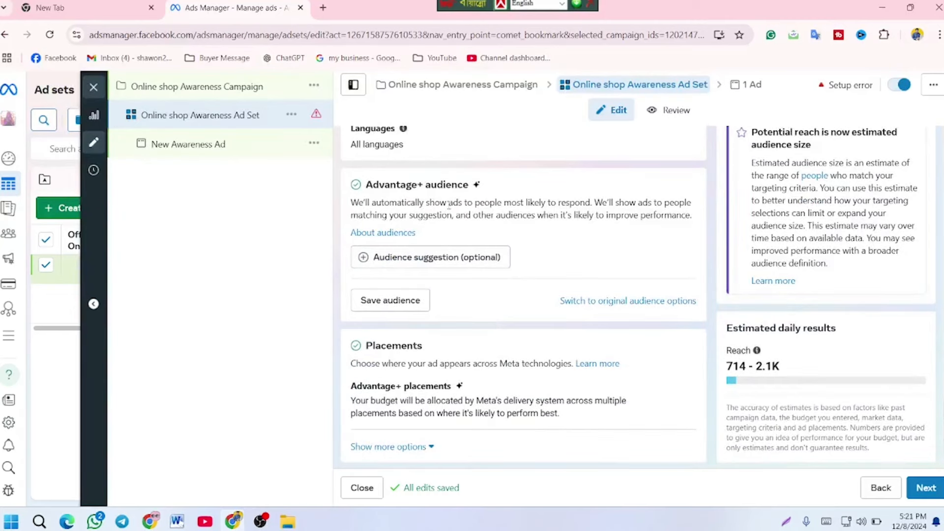
scroll(420, 384, down, 1)
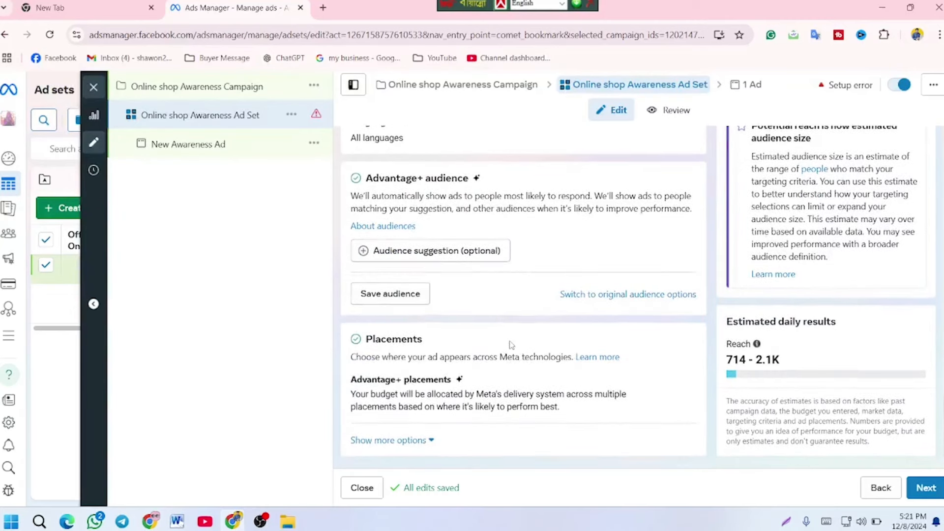
click(398, 440)
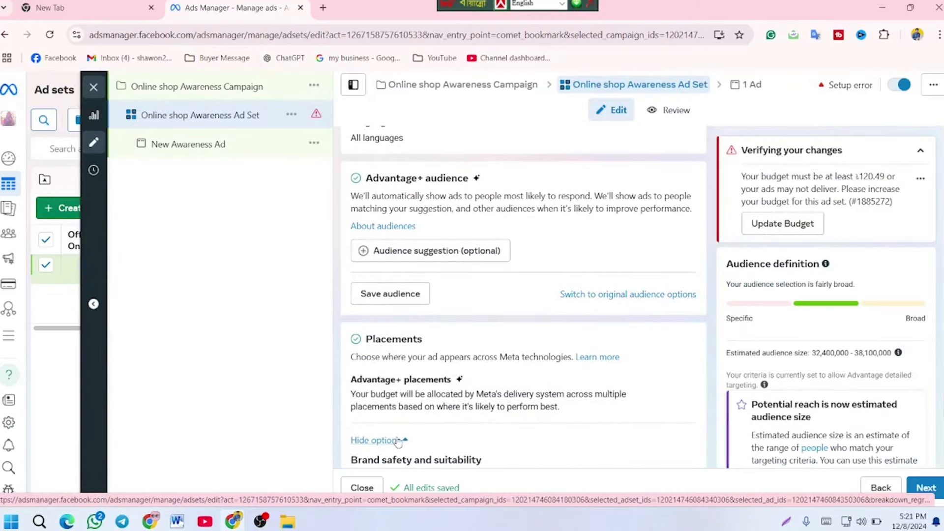
scroll(558, 248, down, 2)
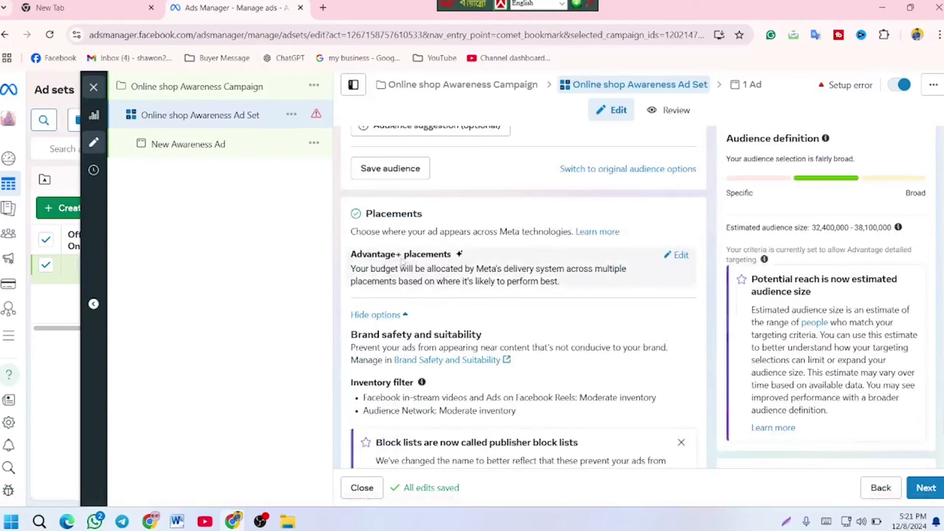
click(678, 255)
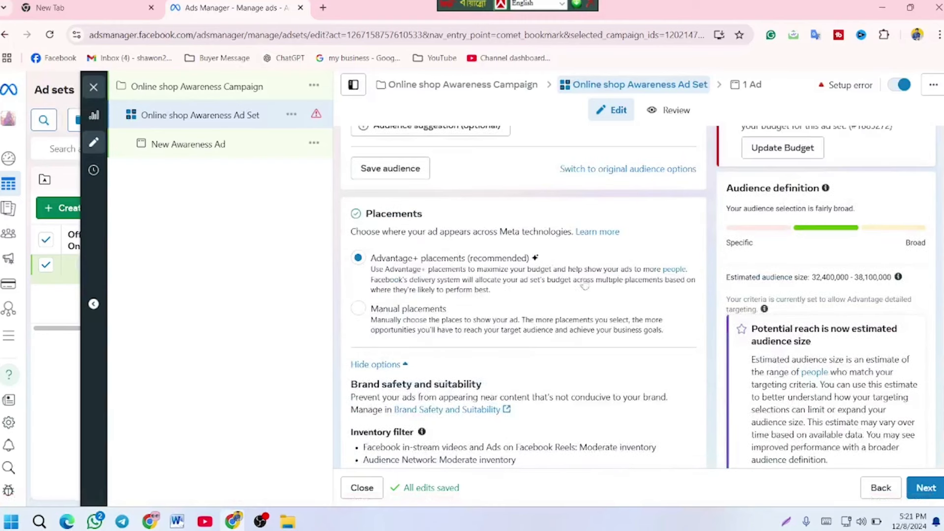
click(359, 309)
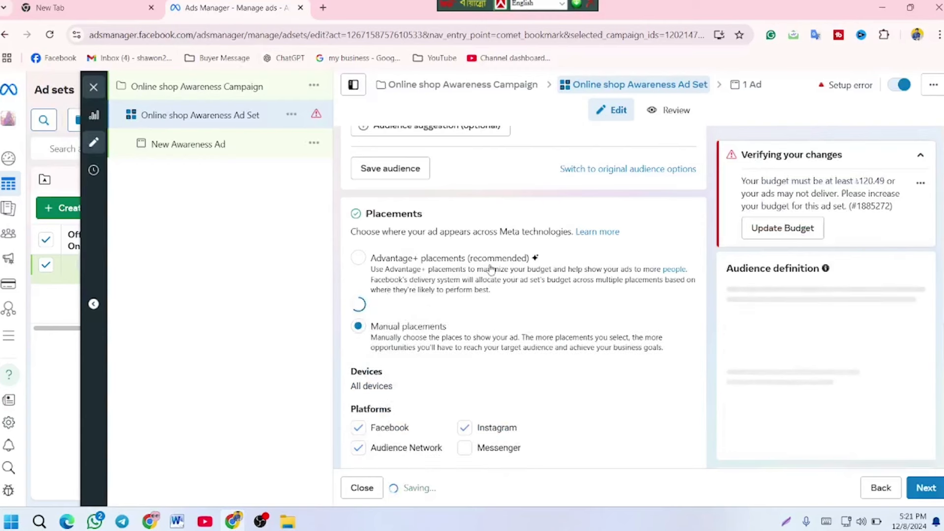
Exclude Instagram and Audience Network from the manual placement platforms.
scroll(441, 312, down, 4)
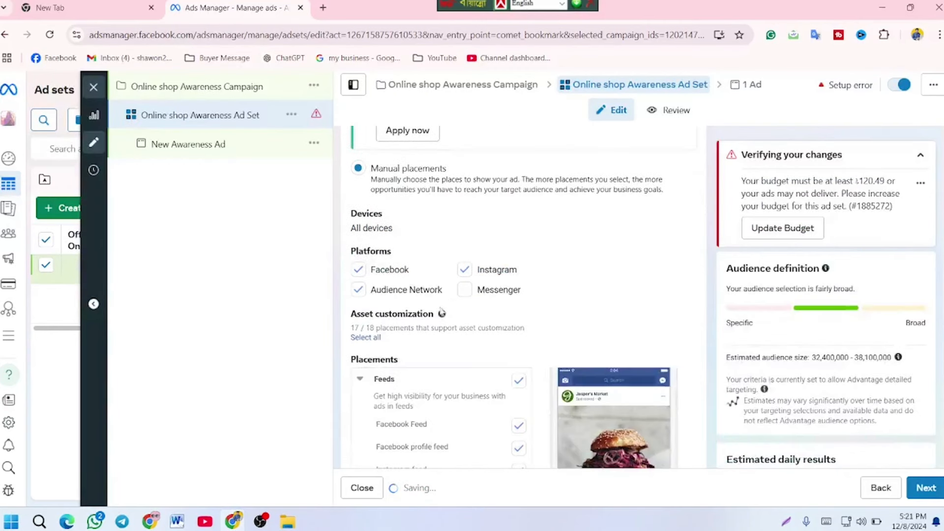
click(465, 272)
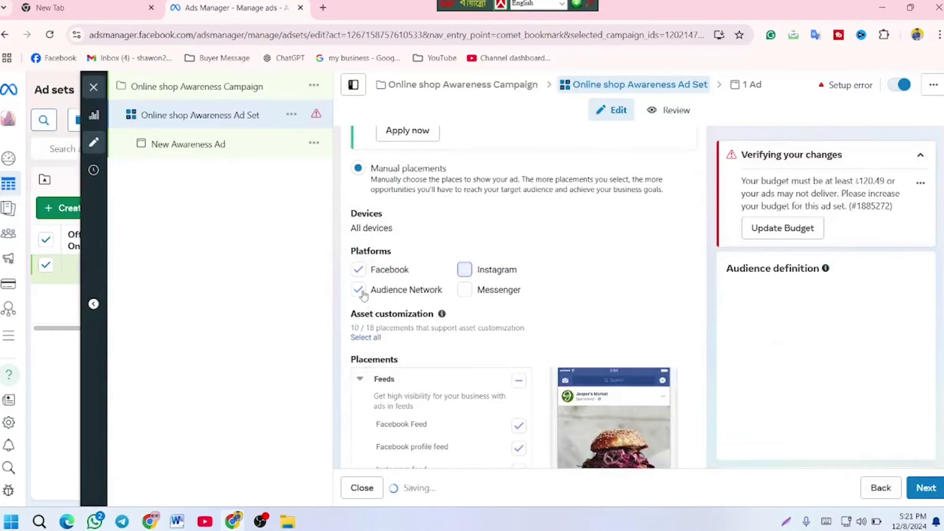
click(359, 290)
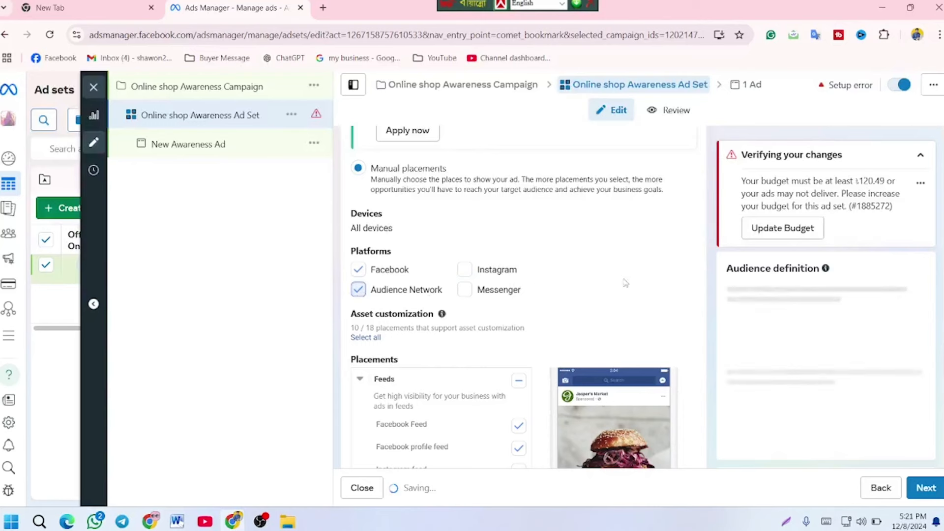
Select the whole Search results placement group, covering both Facebook and Instagram search results, and review the remaining placements.
scroll(471, 309, down, 1)
scroll(465, 324, down, 5)
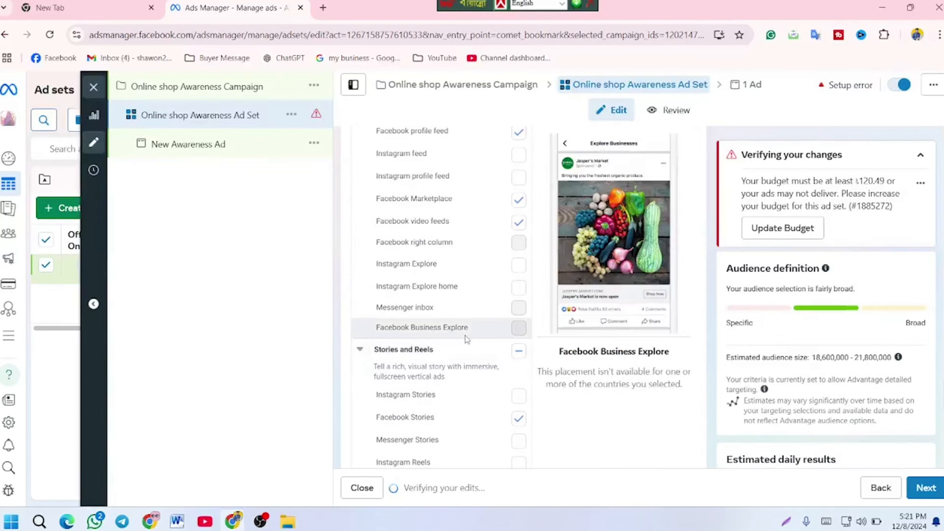
scroll(465, 340, up, 1)
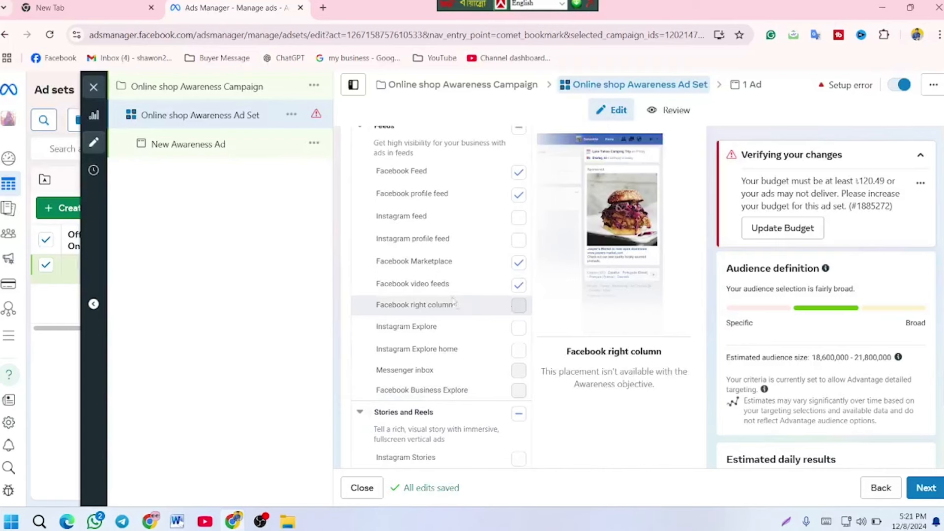
scroll(452, 300, down, 6)
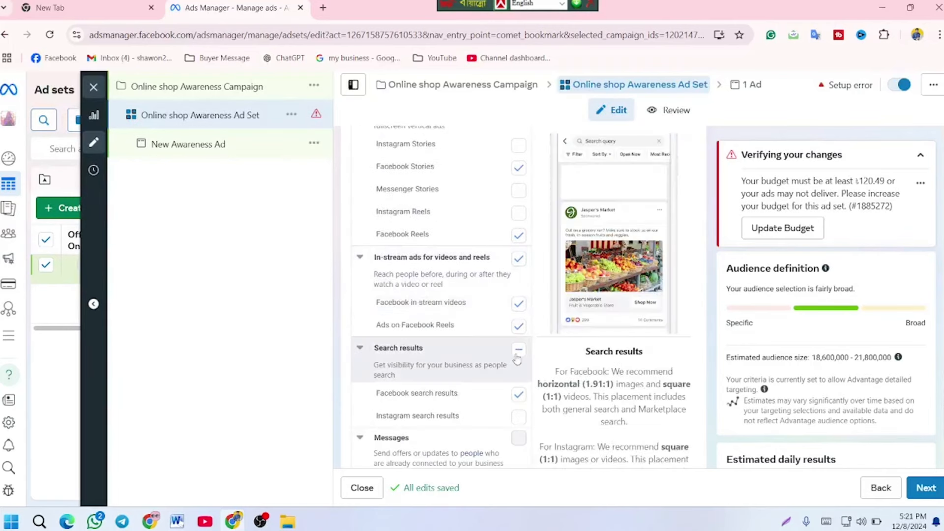
click(517, 352)
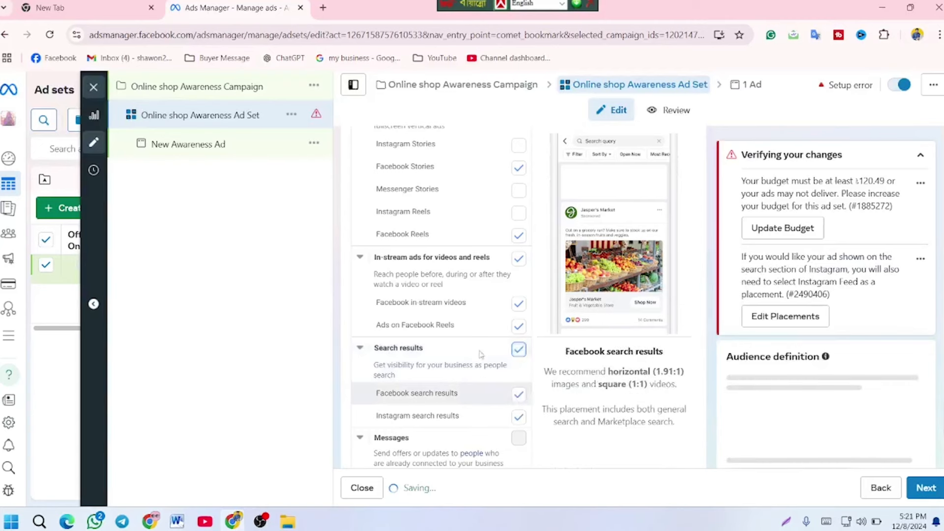
scroll(477, 344, down, 5)
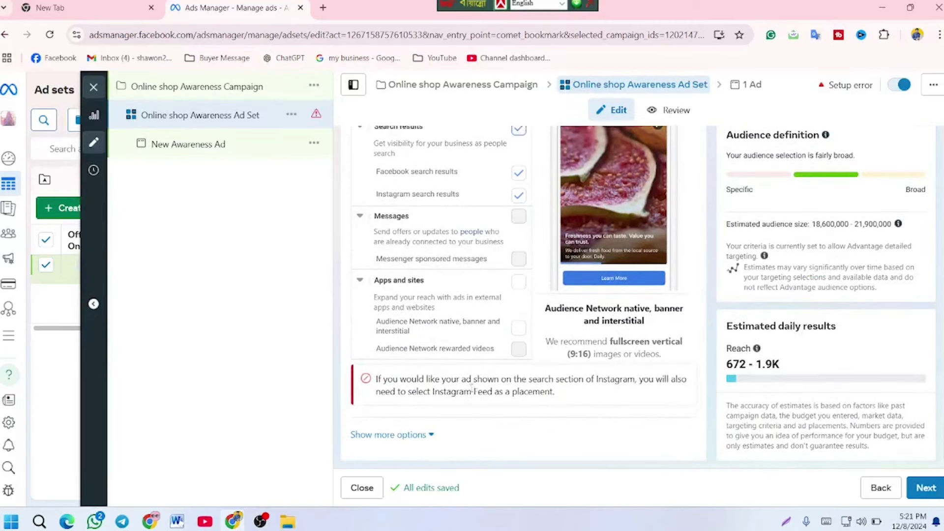
scroll(467, 369, up, 6)
scroll(471, 338, down, 6)
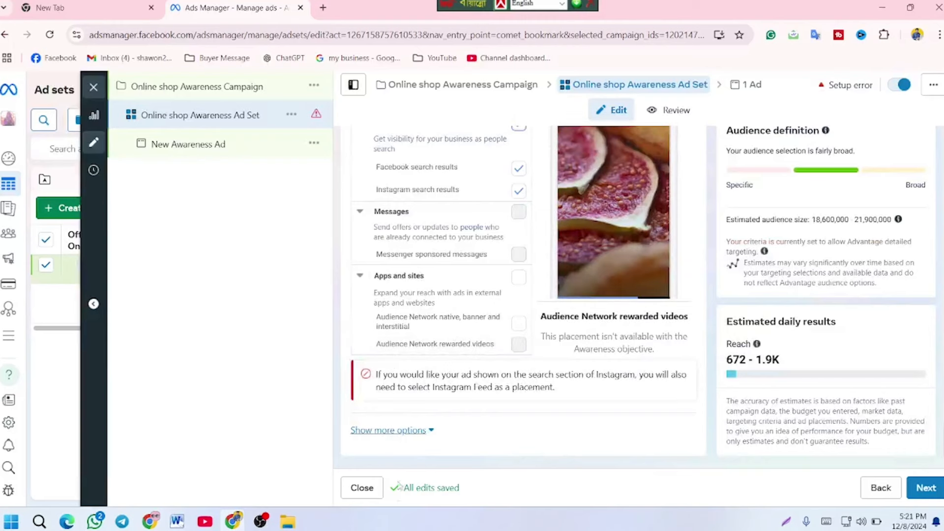
Expand the additional placement options and limit the specific mobile devices to Android devices only.
click(421, 430)
scroll(428, 344, down, 5)
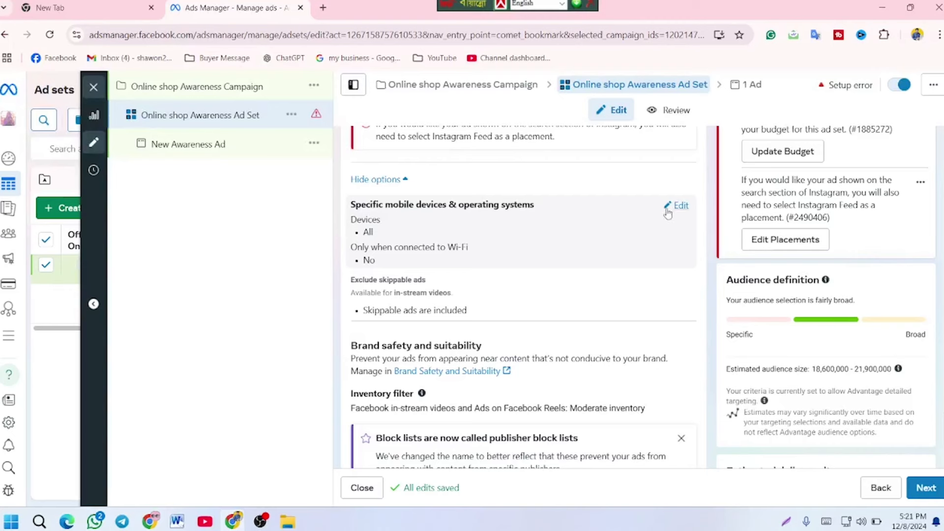
click(677, 207)
click(664, 226)
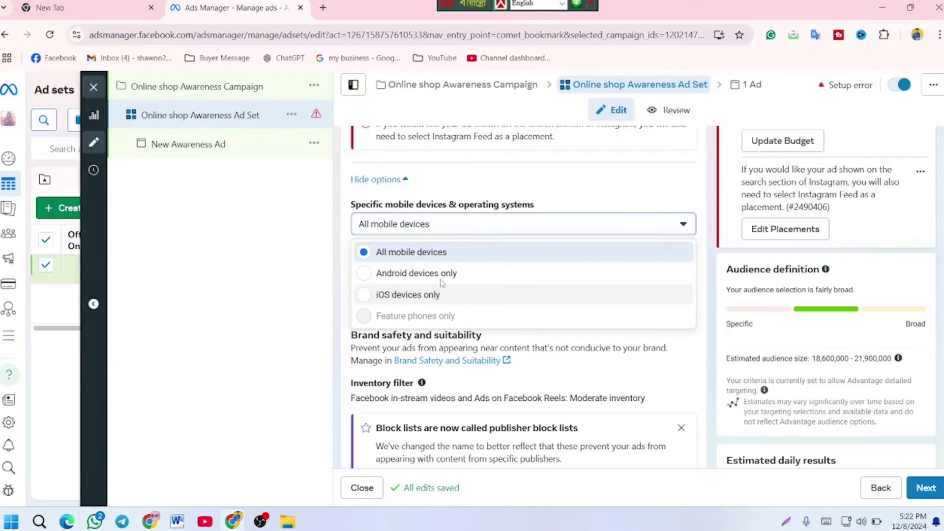
click(365, 278)
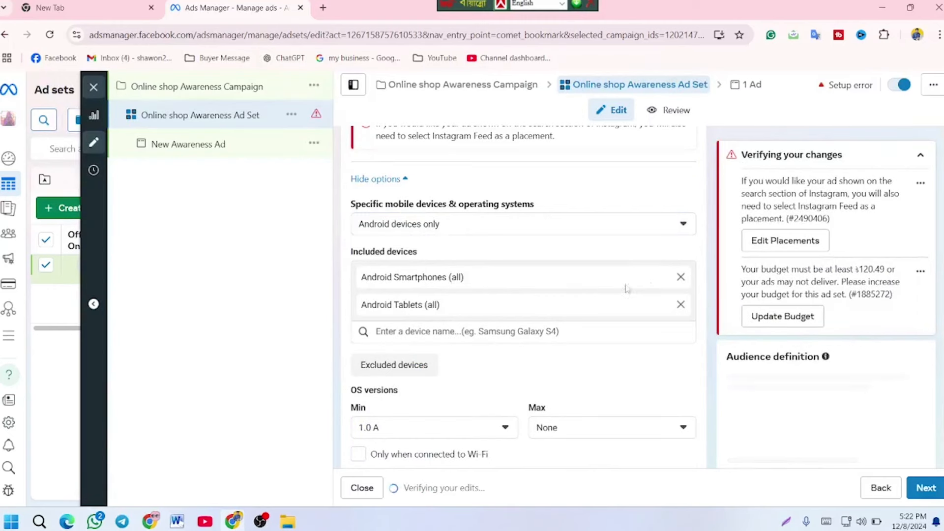
Return the ad set's mobile device targeting to All mobile devices.
click(655, 229)
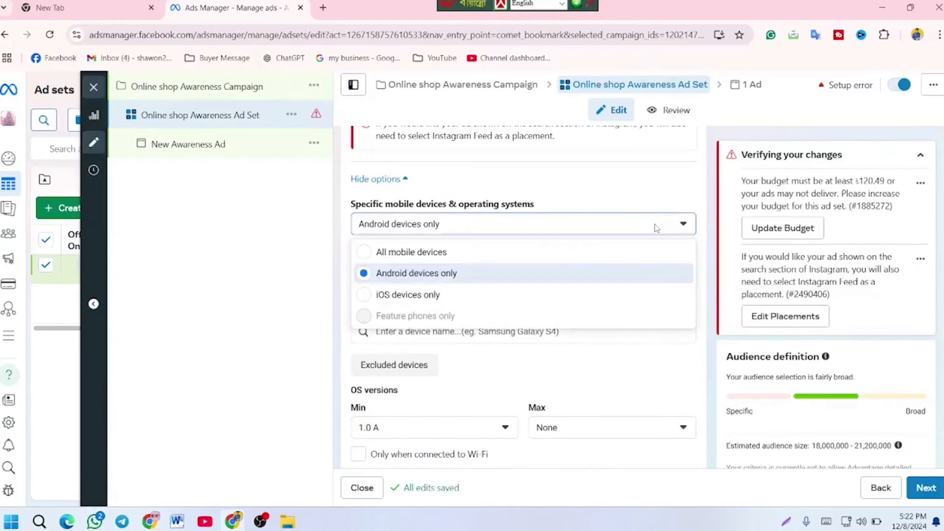
click(415, 258)
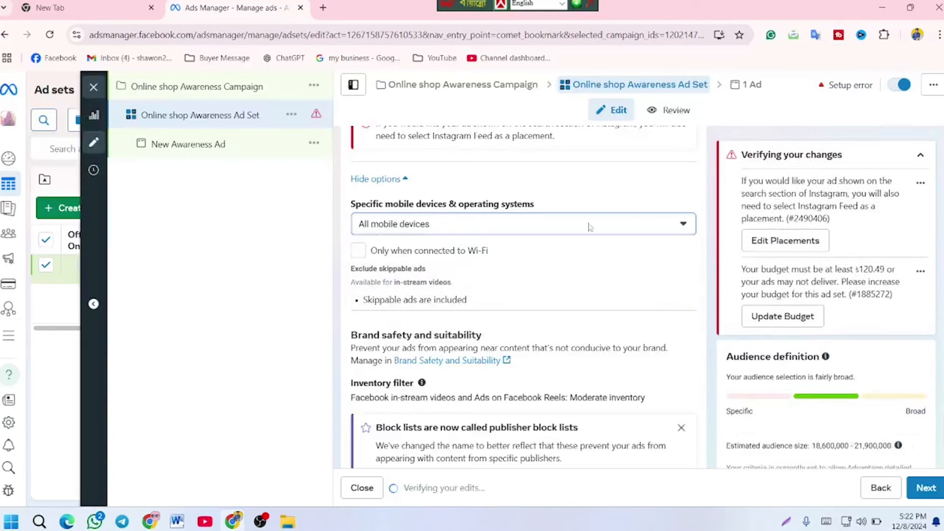
click(682, 227)
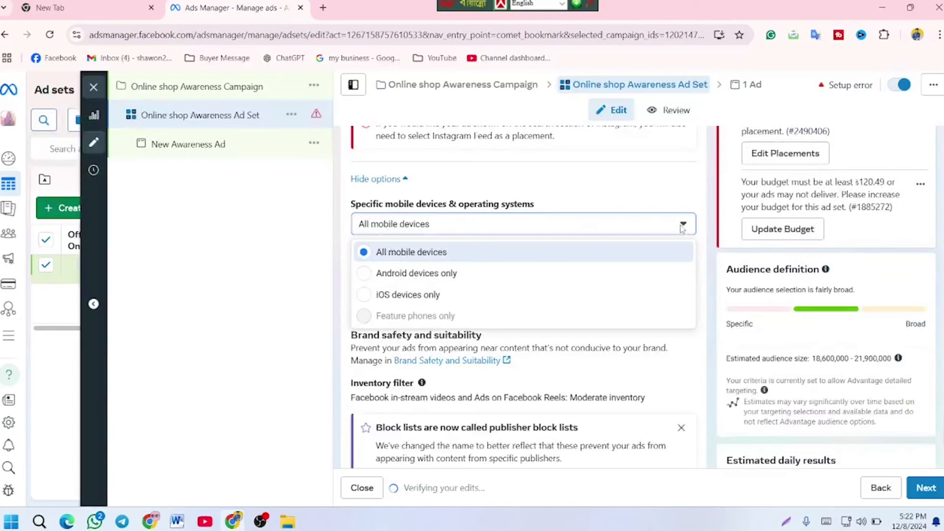
click(380, 253)
Review the brand safety settings, continue to the ad level and rename the ad as Online shop Awareness Ad.
scroll(541, 241, down, 1)
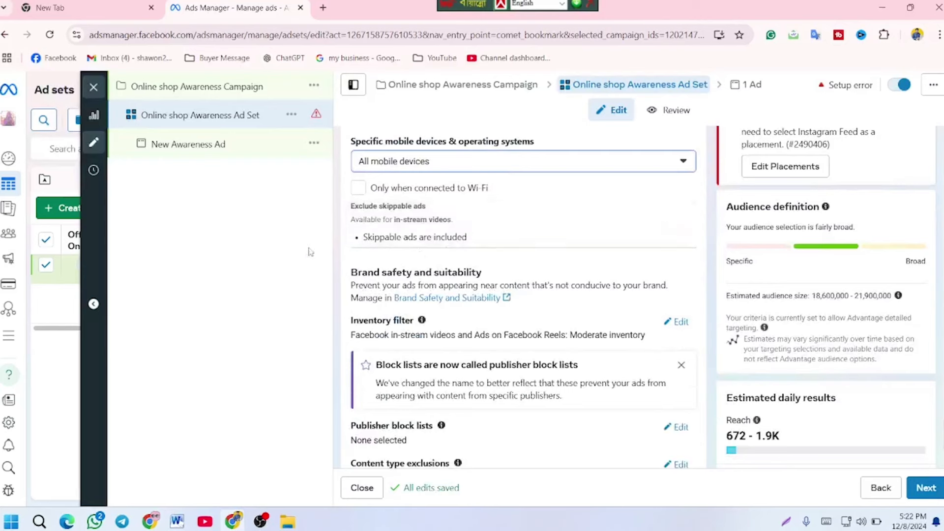
scroll(546, 239, down, 1)
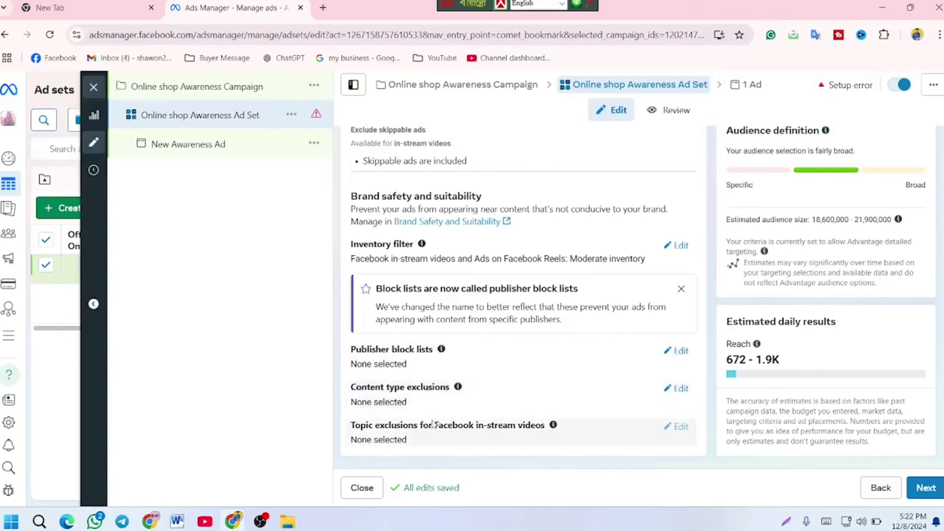
click(927, 488)
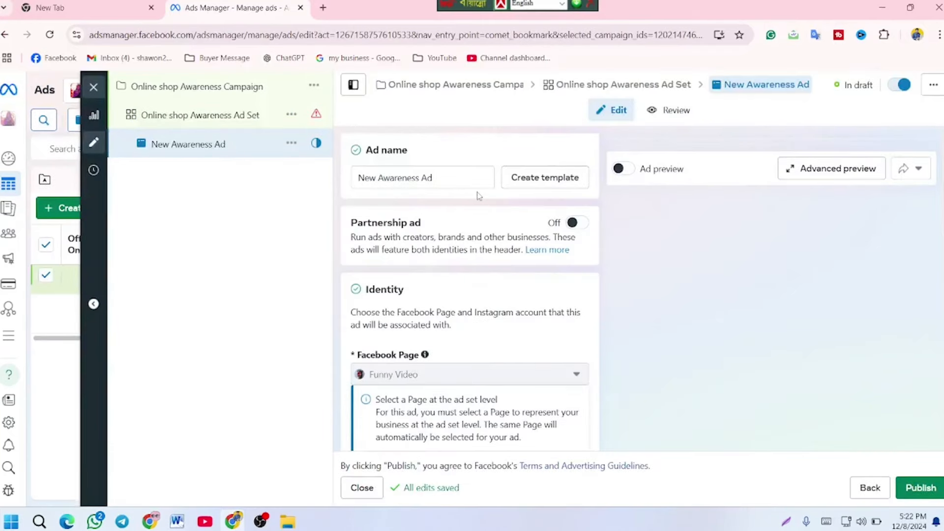
click(437, 176)
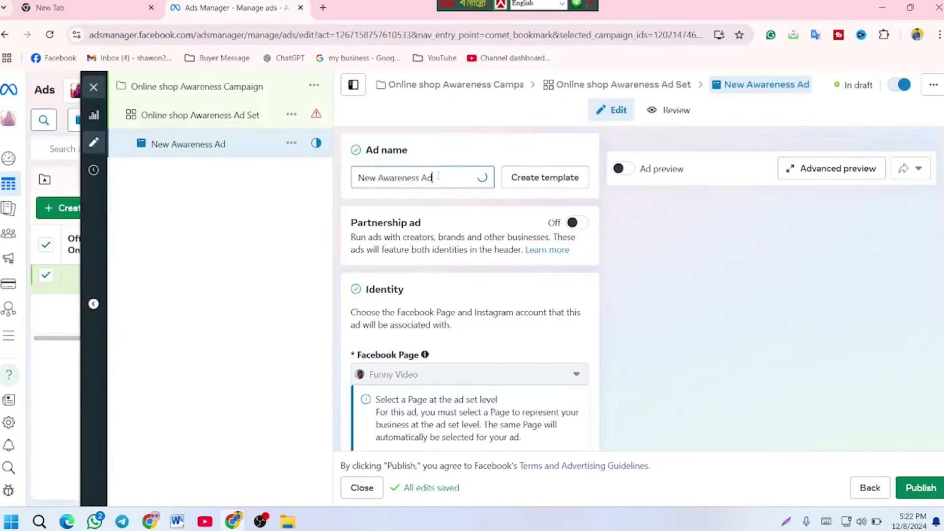
double_click(368, 177)
text(Online shop)
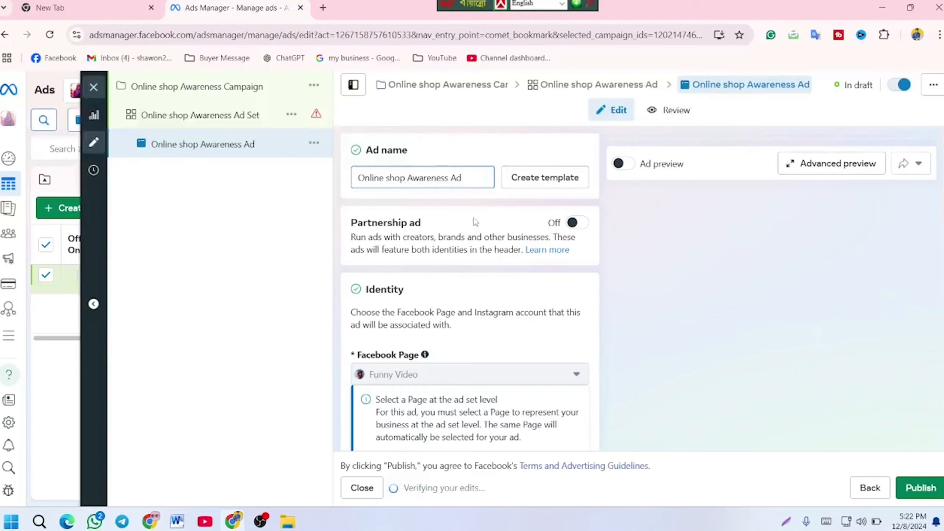
Check the Instagram account options without changing them and set the ad setup to Use existing content.
scroll(493, 211, down, 1)
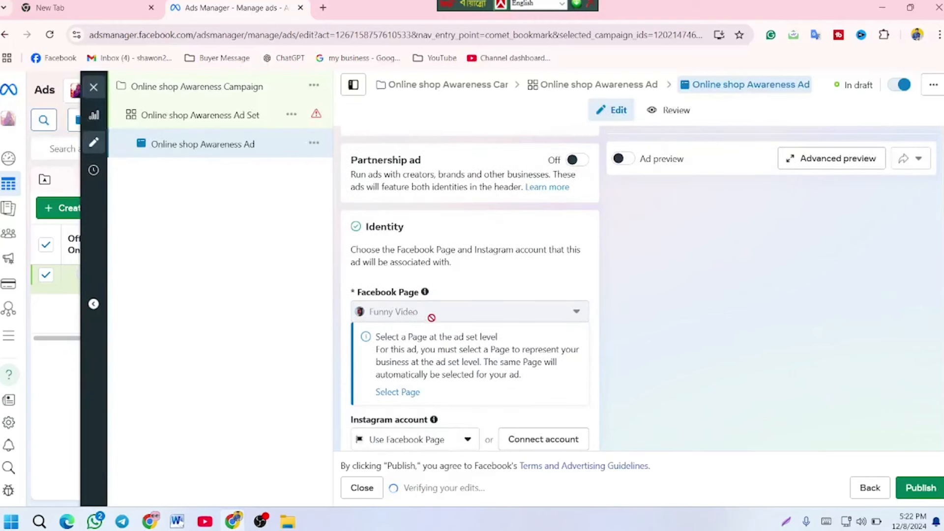
scroll(431, 315, down, 1)
scroll(485, 247, down, 2)
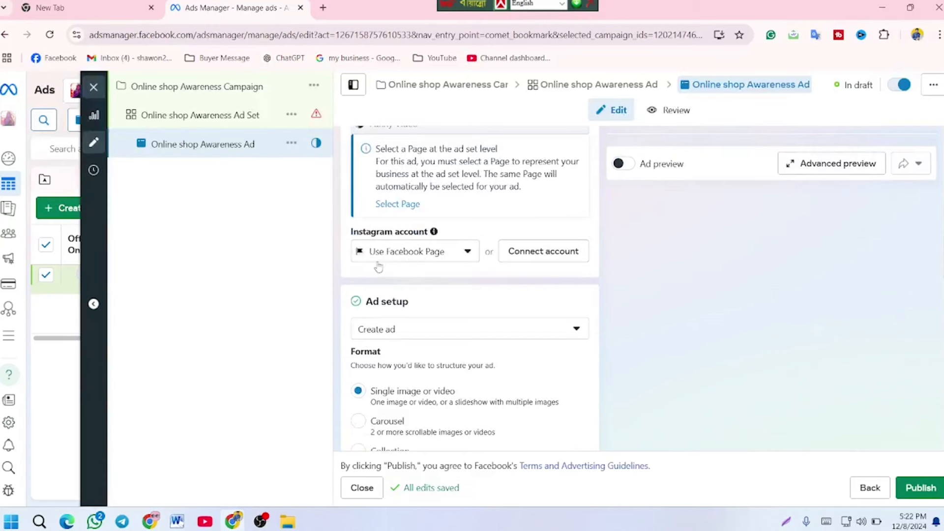
click(470, 254)
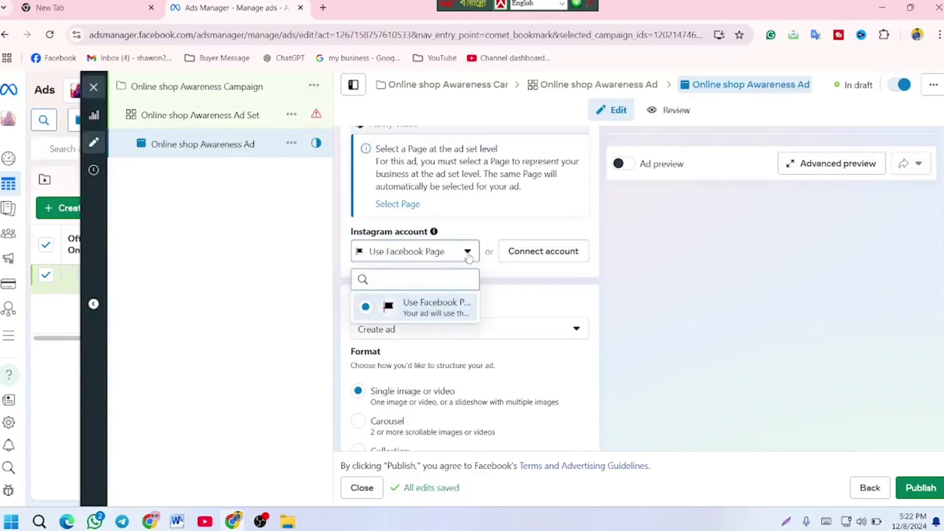
click(523, 293)
click(438, 334)
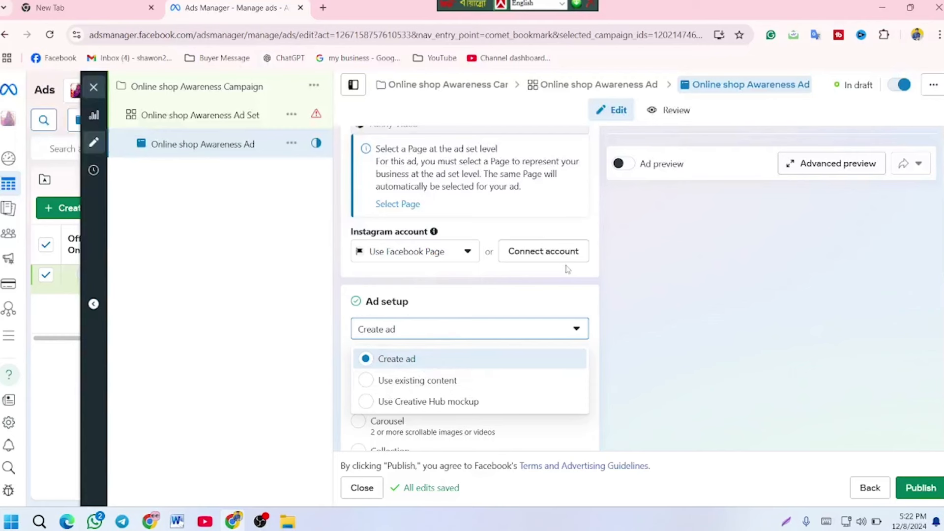
click(452, 381)
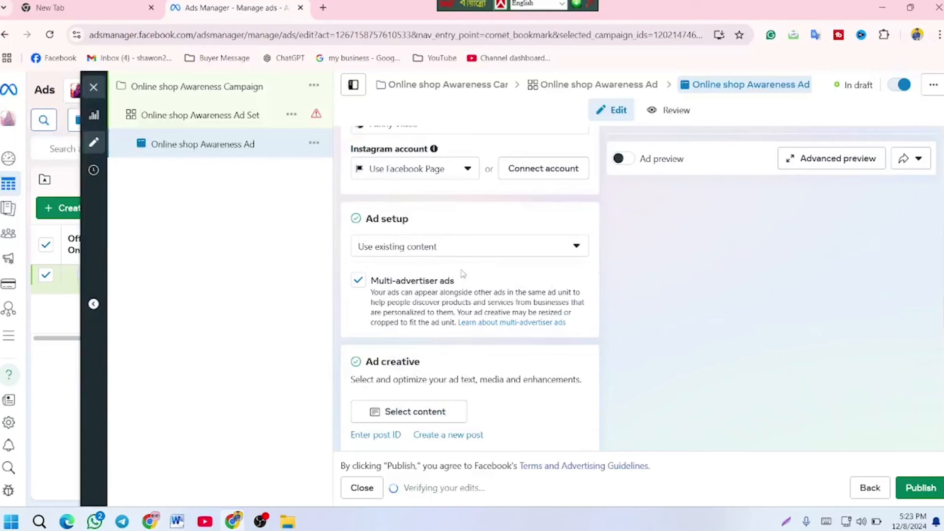
Select the Funny Video page's cover photo update post as the ad creative's content.
scroll(501, 244, down, 3)
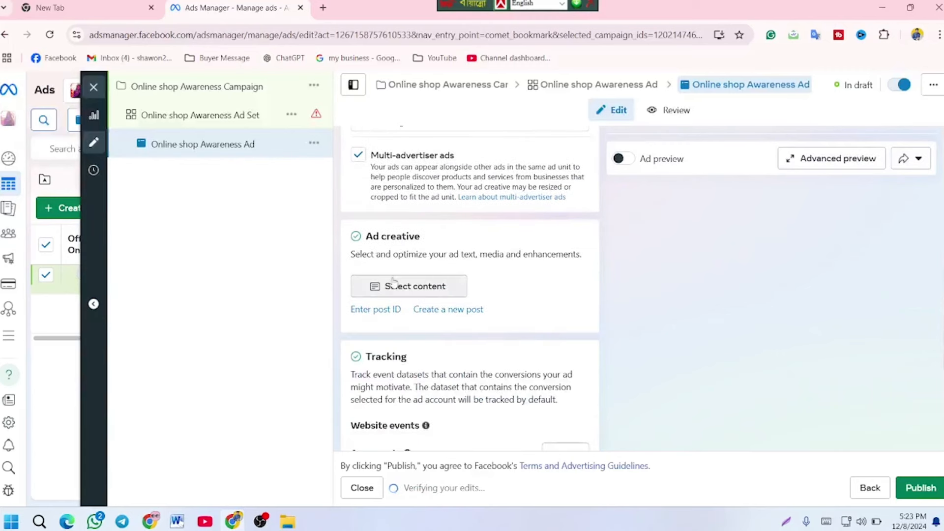
click(392, 283)
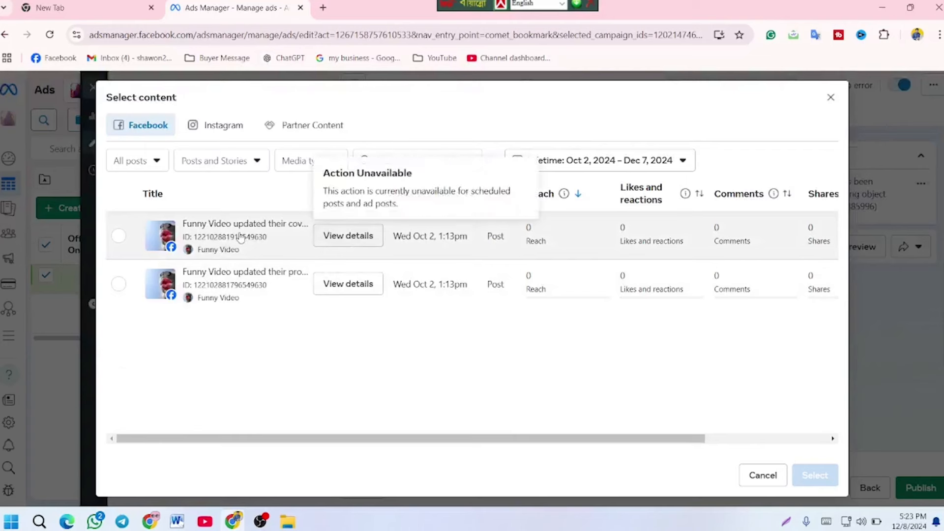
click(230, 227)
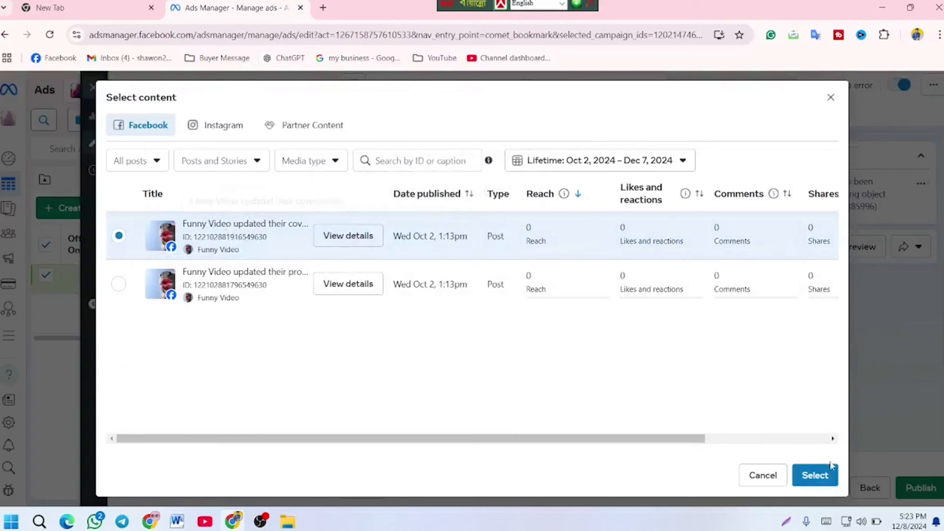
click(823, 475)
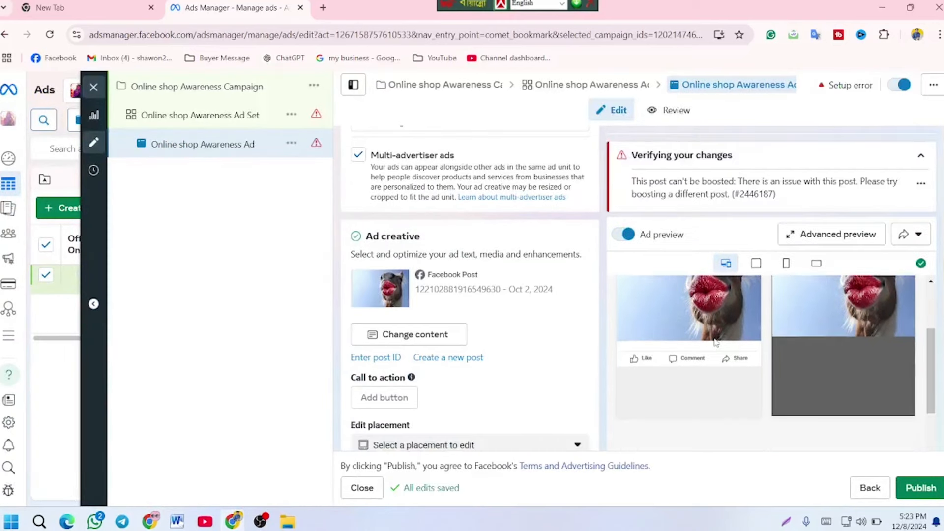
Examine the ad creative options, the tracking settings and the ad previews for the different placements.
scroll(501, 326, down, 1)
scroll(813, 362, down, 2)
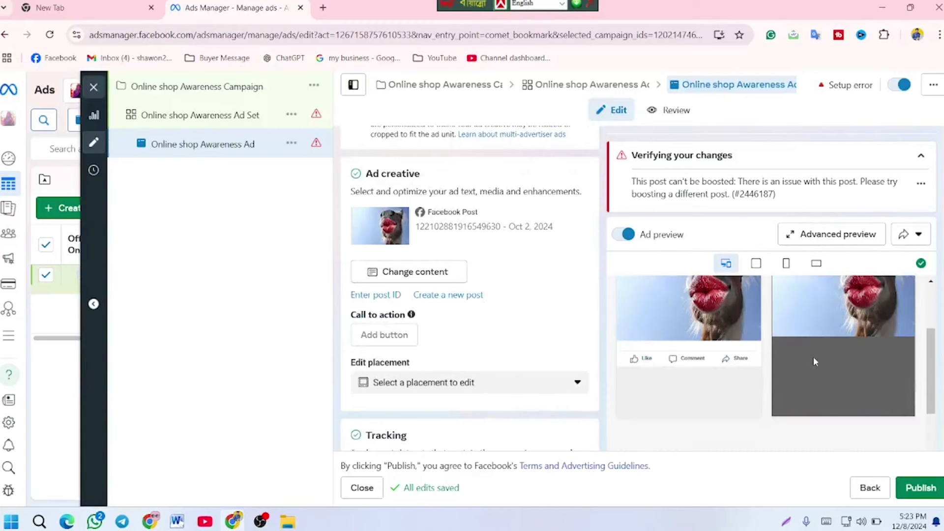
scroll(691, 354, up, 1)
scroll(487, 323, down, 1)
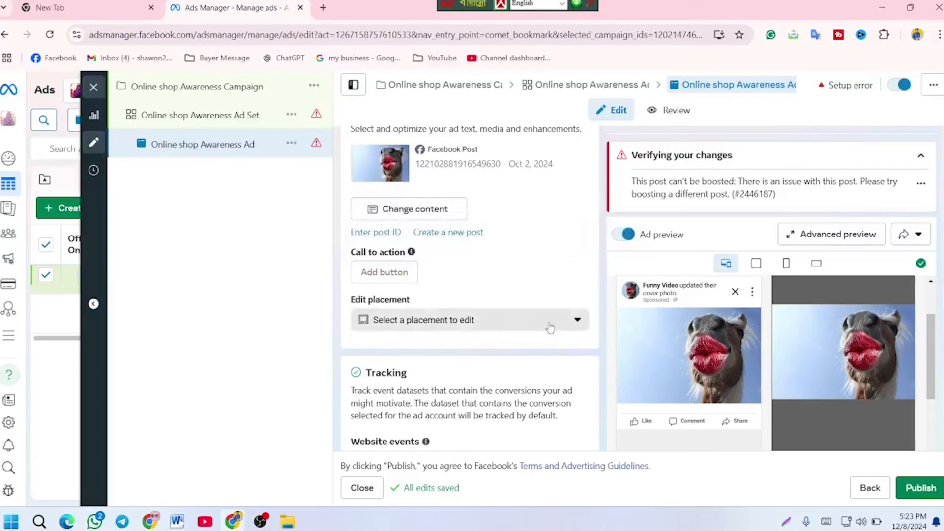
scroll(511, 338, down, 5)
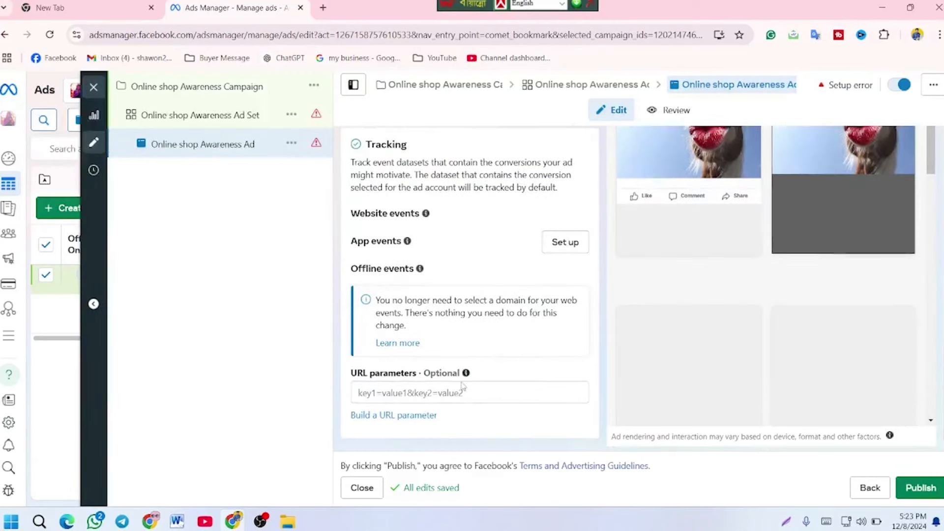
scroll(466, 381, up, 2)
scroll(734, 414, up, 2)
scroll(594, 360, up, 2)
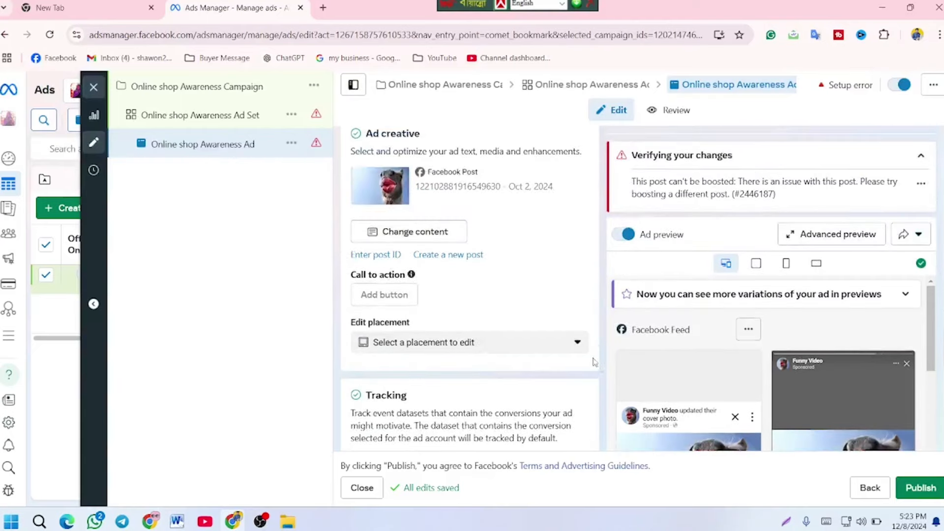
scroll(585, 348, down, 4)
scroll(777, 349, down, 3)
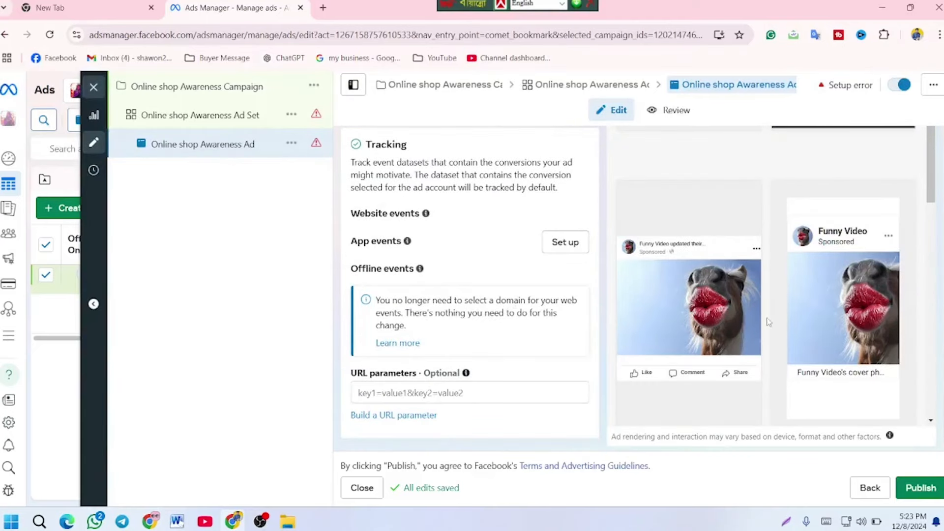
scroll(767, 323, down, 4)
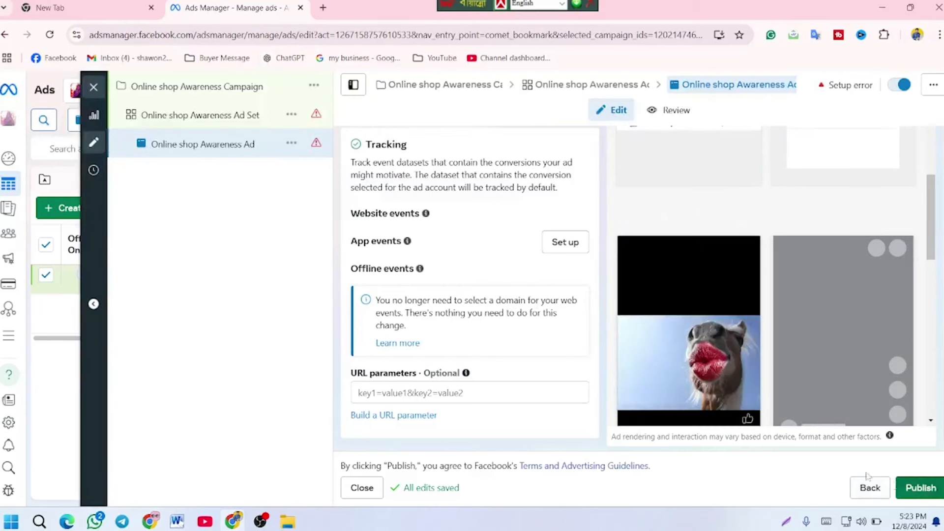
scroll(485, 328, up, 10)
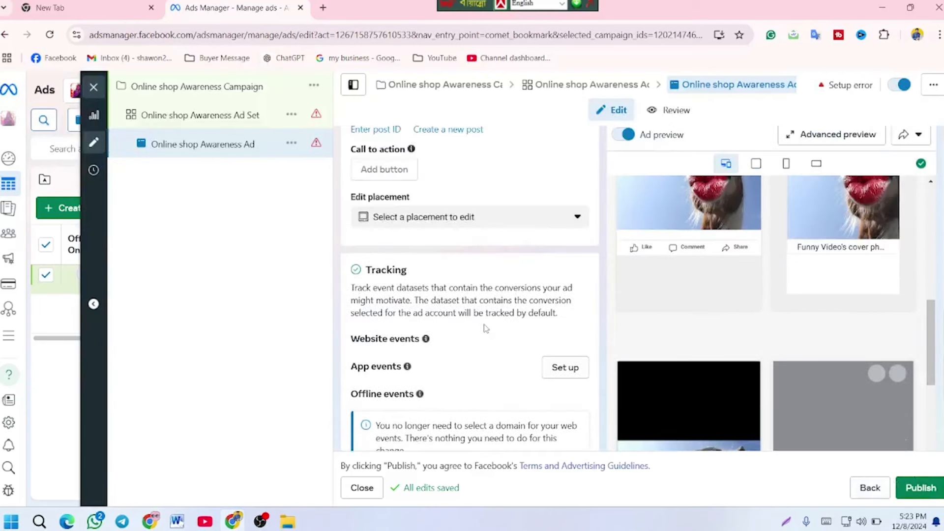